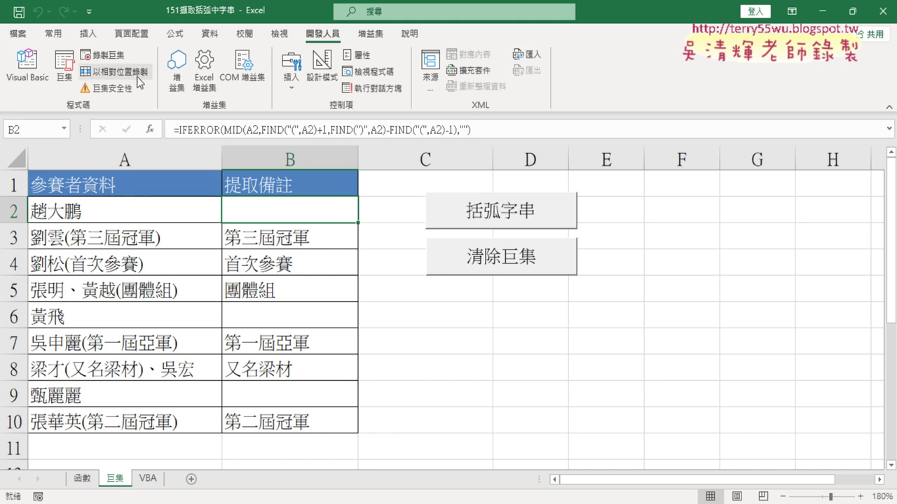
Look over the recorded macros 清除巨集 and 括弧字串 in the Macro list, then close it
{"action": "left_click", "coordinate": [65, 71]}
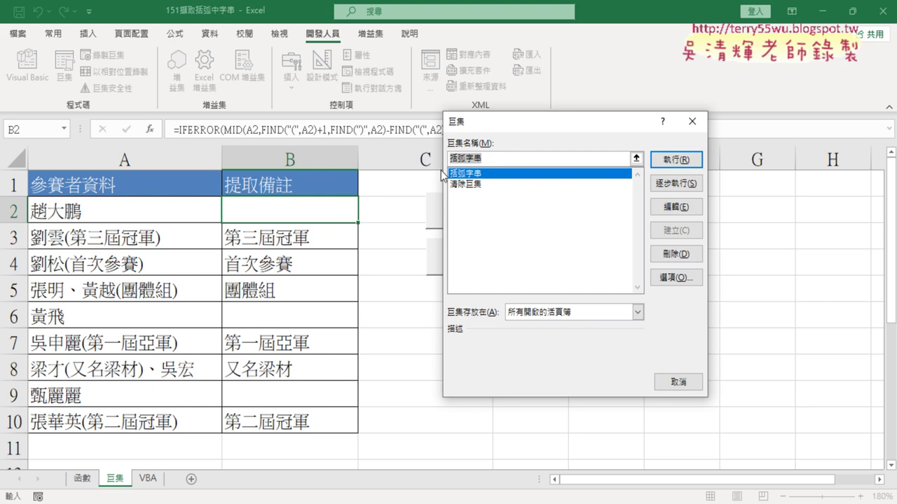
{"action": "left_click", "coordinate": [479, 185]}
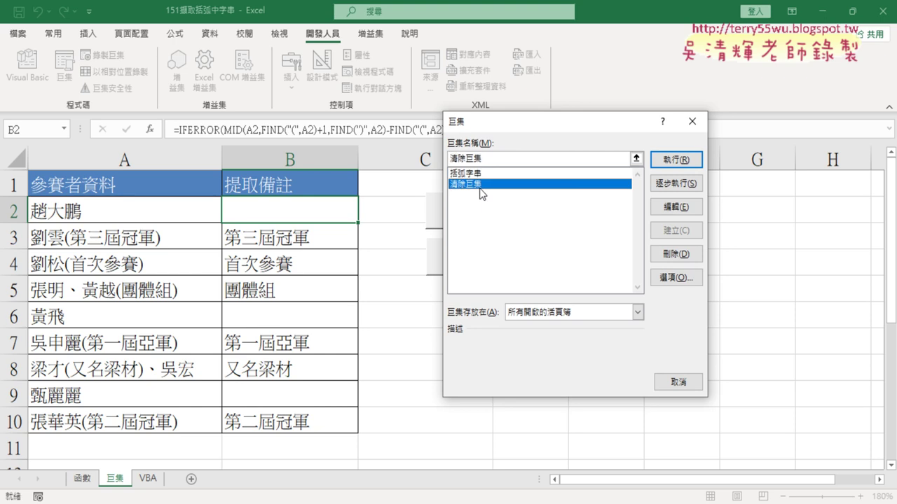
{"action": "left_click", "coordinate": [475, 175]}
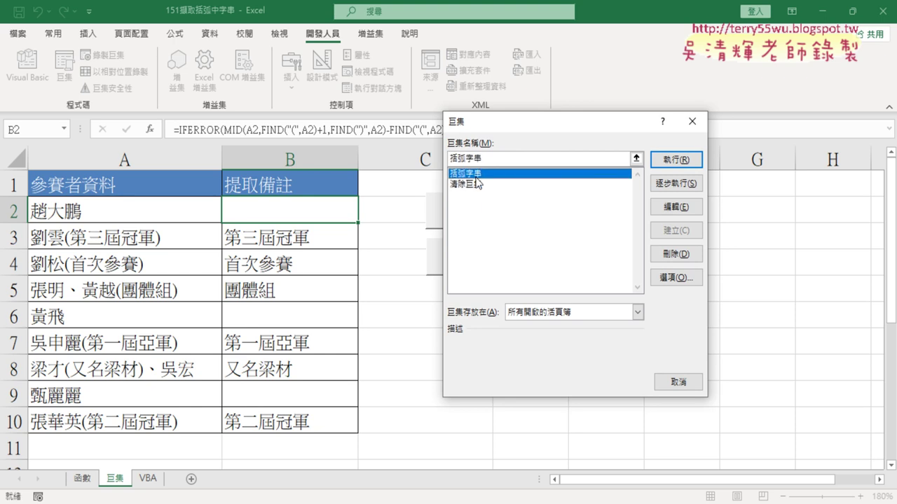
{"action": "left_click", "coordinate": [692, 122]}
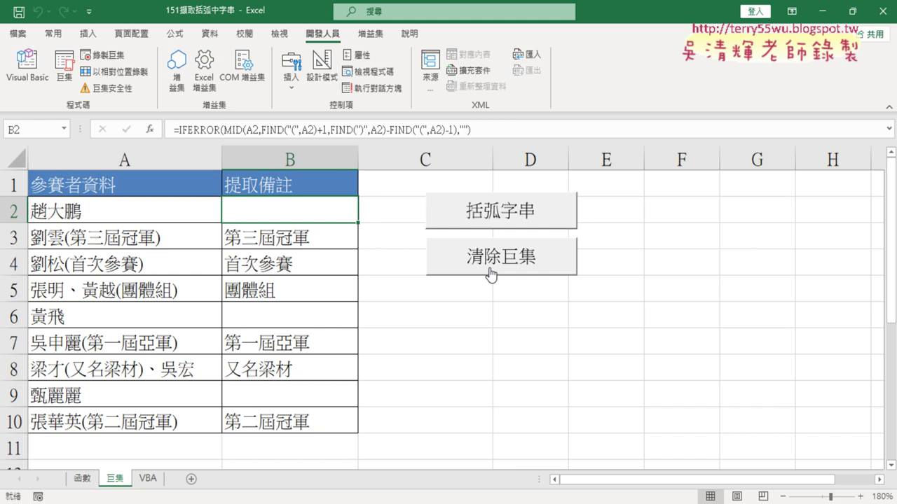
Select 括弧字串 in the Macro list, mark the Edit button on screen, and open its code
{"action": "left_click", "coordinate": [68, 75]}
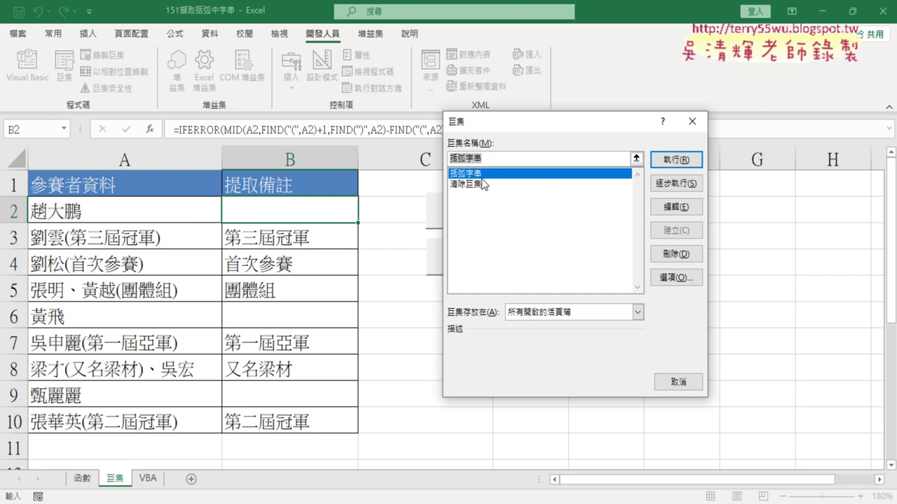
{"action": "double_click", "coordinate": [475, 177]}
{"action": "left_click_drag", "start_coordinate": [503, 175], "coordinate": [493, 181]}
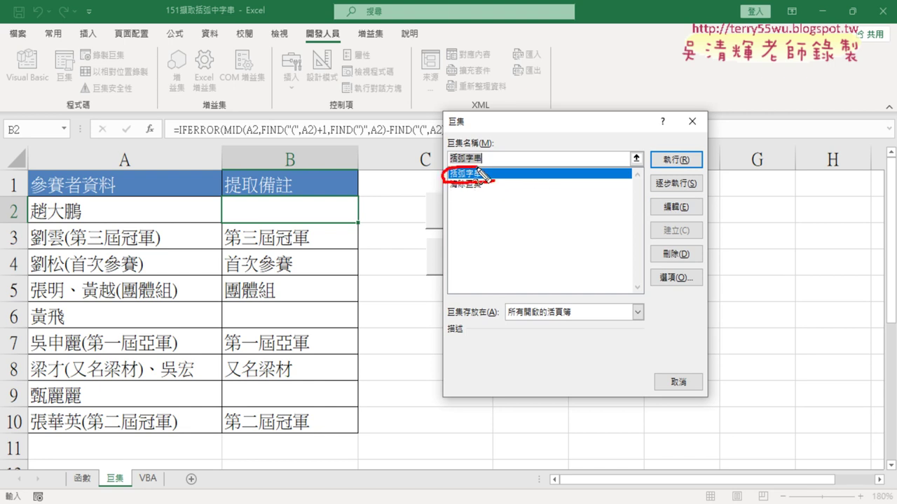
{"action": "left_click_drag", "start_coordinate": [669, 201], "coordinate": [683, 224]}
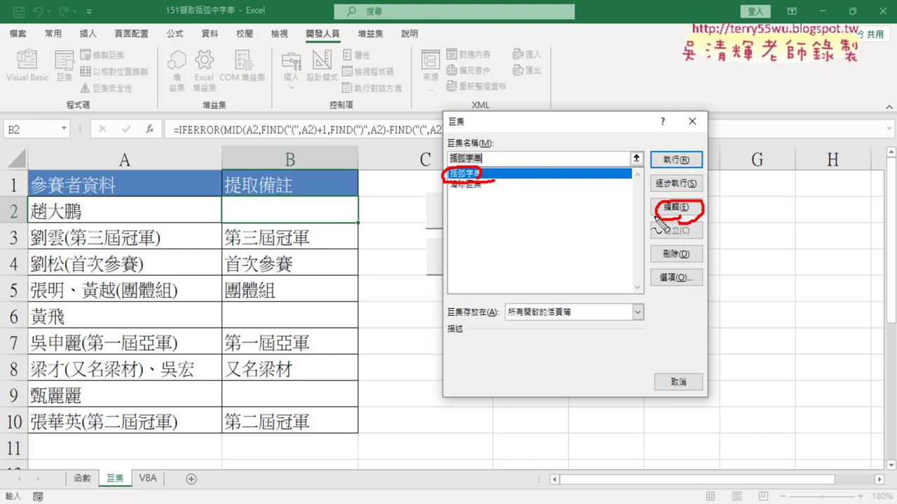
{"action": "mouse_move", "coordinate": [656, 216]}
{"action": "left_mouse_down"}
{"action": "mouse_move", "coordinate": [147, 245]}
{"action": "mouse_move", "coordinate": [11, 49]}
{"action": "mouse_move", "coordinate": [28, 79]}
{"action": "left_mouse_up"}
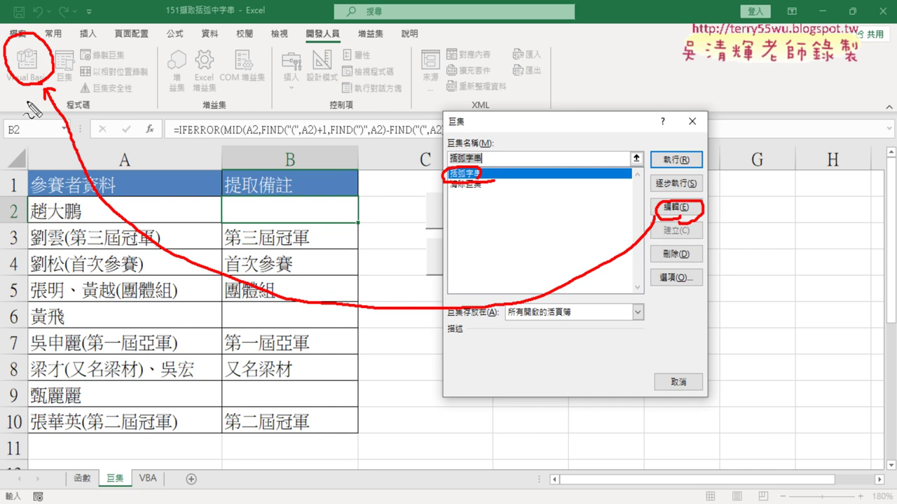
{"action": "key", "text": "Escape"}
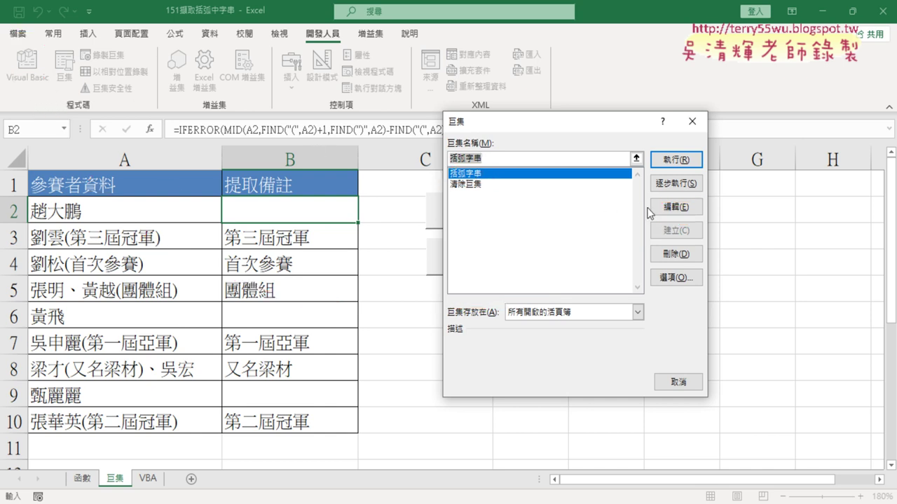
{"action": "left_click", "coordinate": [655, 209]}
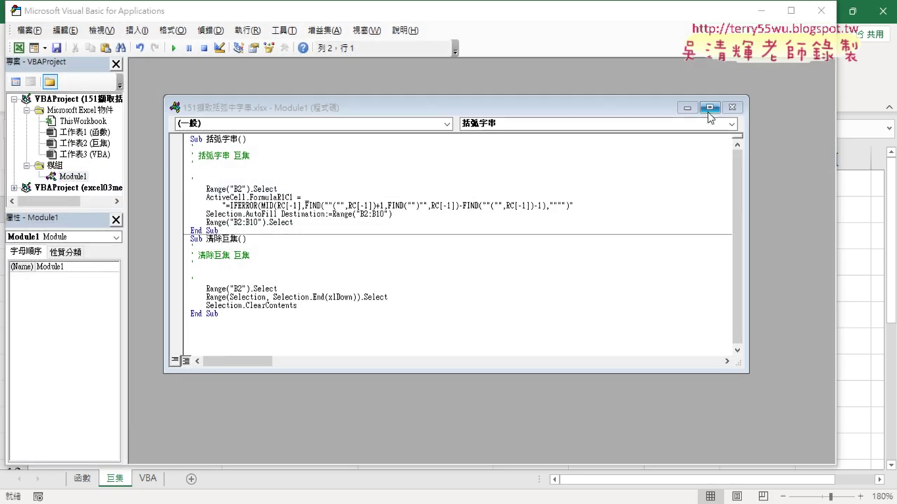
Maximize the Module1 code window inside the VBA editor
{"action": "left_click", "coordinate": [821, 10]}
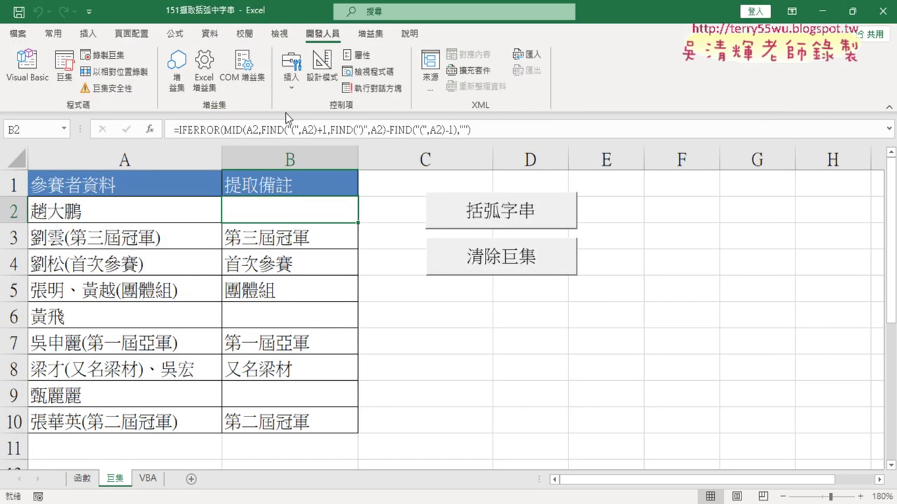
{"action": "left_click", "coordinate": [29, 76]}
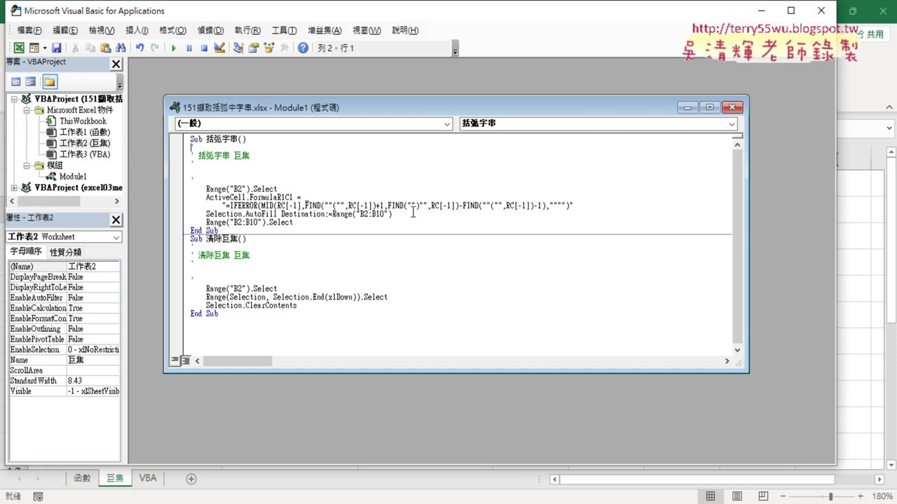
{"action": "left_click", "coordinate": [709, 108]}
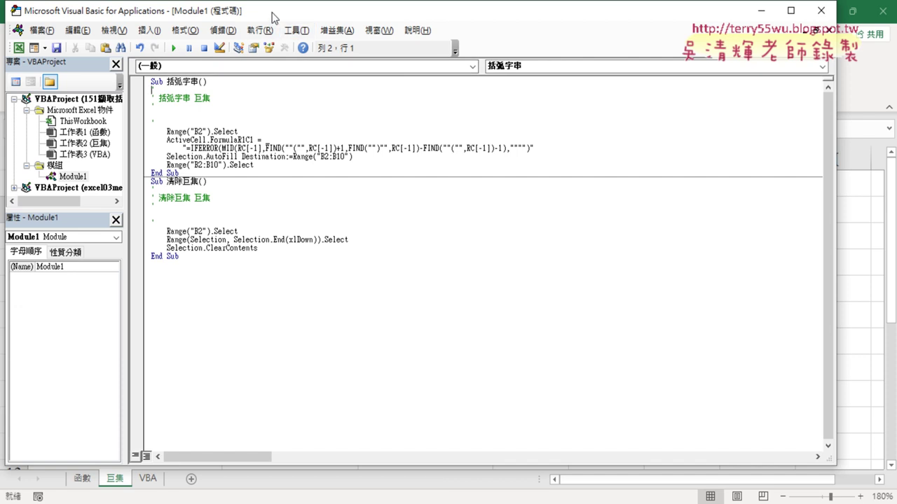
Position the shrunken editor beside the sheet so column B shows, and enlarge the project tree
{"action": "left_click_drag", "start_coordinate": [231, 15], "coordinate": [340, 49]}
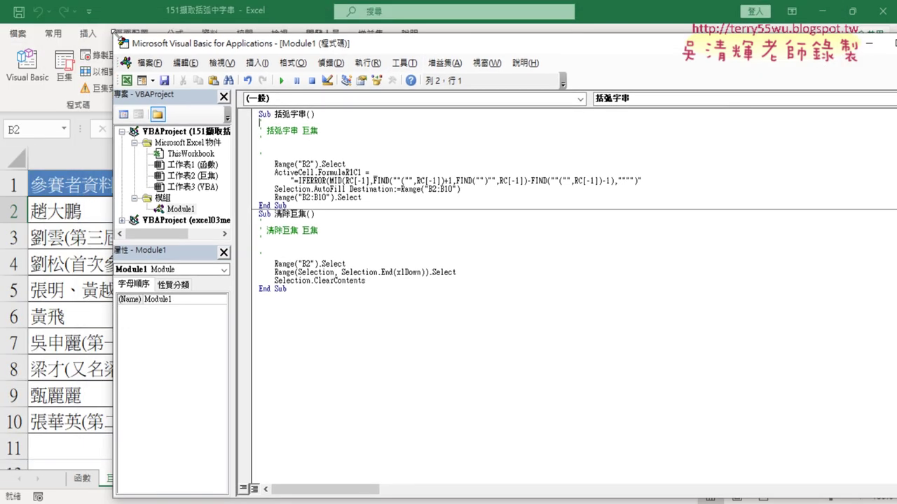
{"action": "mouse_move", "coordinate": [112, 32]}
{"action": "left_mouse_down"}
{"action": "mouse_move", "coordinate": [234, 114]}
{"action": "mouse_move", "coordinate": [273, 128]}
{"action": "left_mouse_up"}
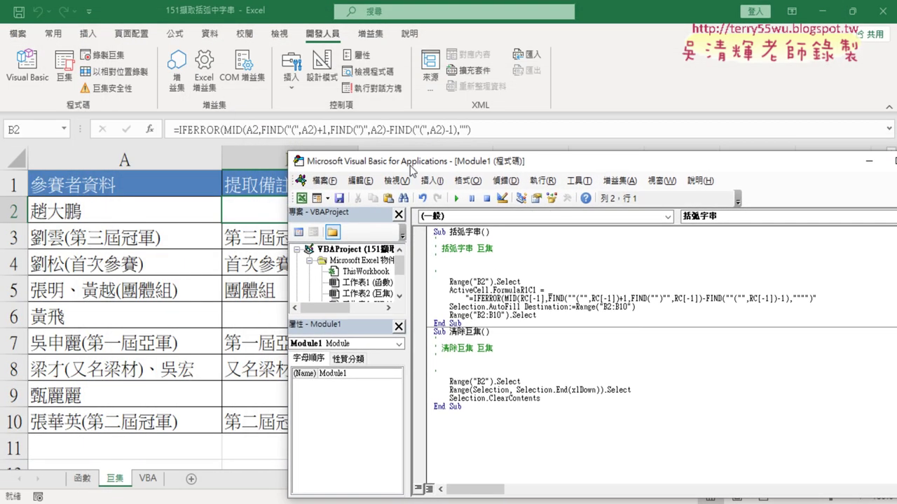
{"action": "left_click_drag", "start_coordinate": [403, 137], "coordinate": [237, 120]}
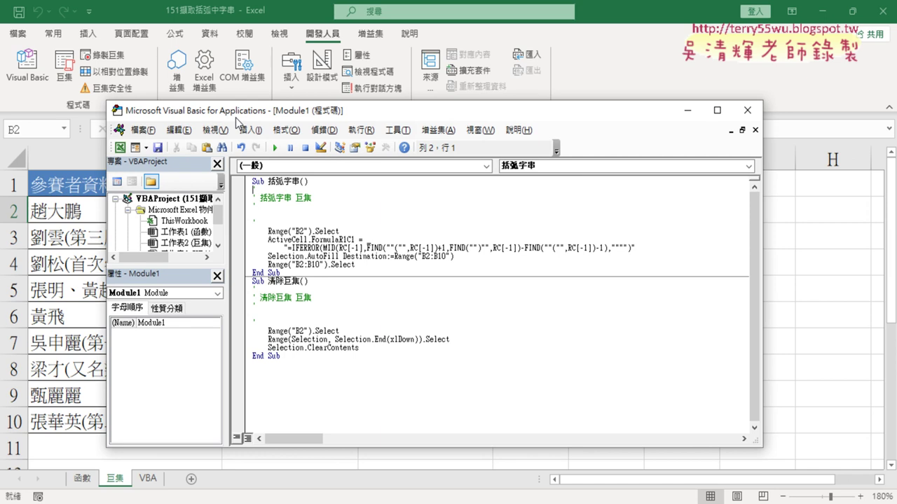
{"action": "left_click_drag", "start_coordinate": [235, 118], "coordinate": [436, 93]}
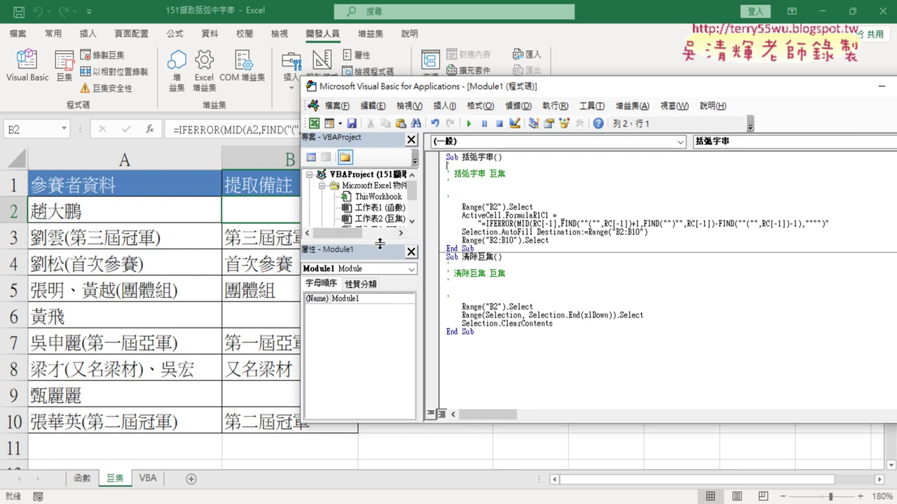
{"action": "left_click_drag", "start_coordinate": [384, 242], "coordinate": [375, 302]}
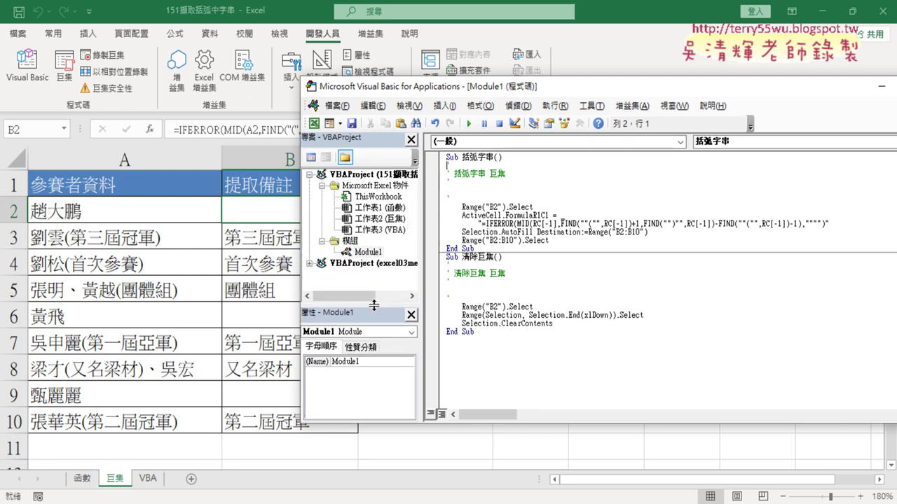
{"action": "mouse_move", "coordinate": [495, 93]}
{"action": "left_mouse_down"}
{"action": "mouse_move", "coordinate": [439, 116]}
{"action": "mouse_move", "coordinate": [468, 115]}
{"action": "left_mouse_up"}
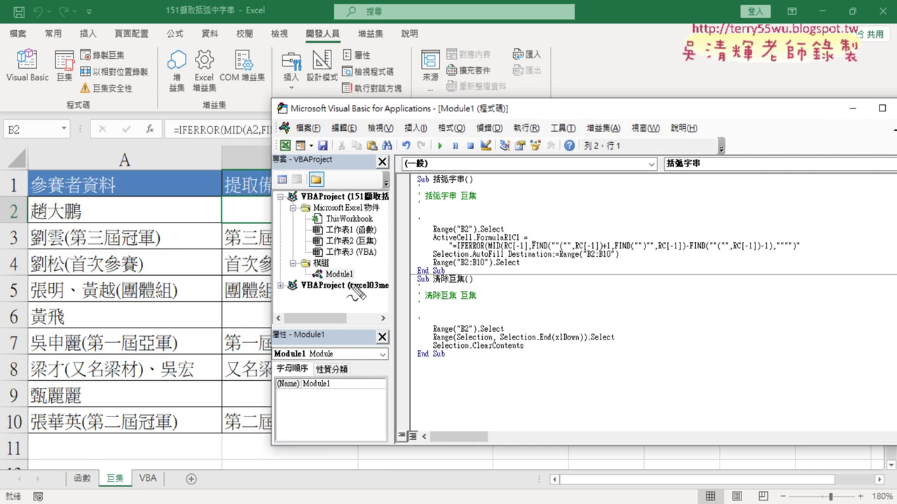
{"action": "left_click_drag", "start_coordinate": [351, 288], "coordinate": [345, 285]}
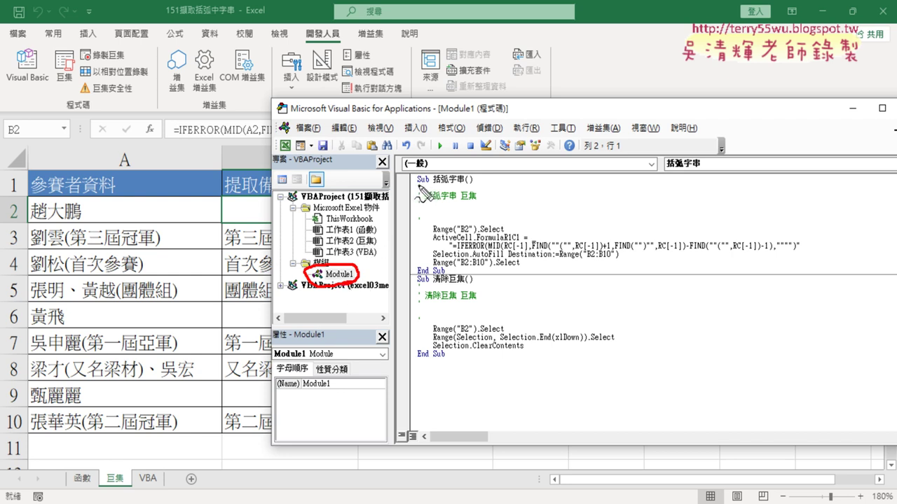
{"action": "left_click_drag", "start_coordinate": [418, 185], "coordinate": [429, 186]}
{"action": "left_click_drag", "start_coordinate": [434, 185], "coordinate": [462, 185]}
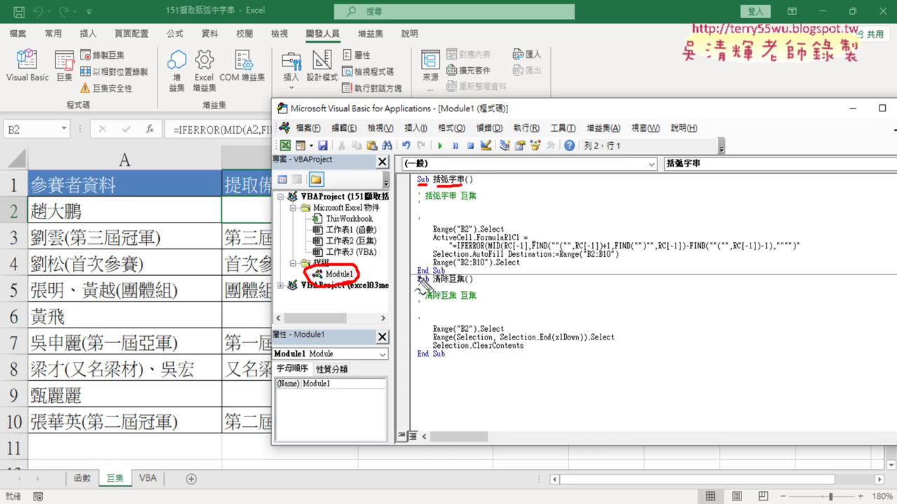
{"action": "mouse_move", "coordinate": [442, 275]}
{"action": "left_mouse_down"}
{"action": "mouse_move", "coordinate": [409, 224]}
{"action": "mouse_move", "coordinate": [411, 170]}
{"action": "mouse_move", "coordinate": [477, 165]}
{"action": "left_mouse_up"}
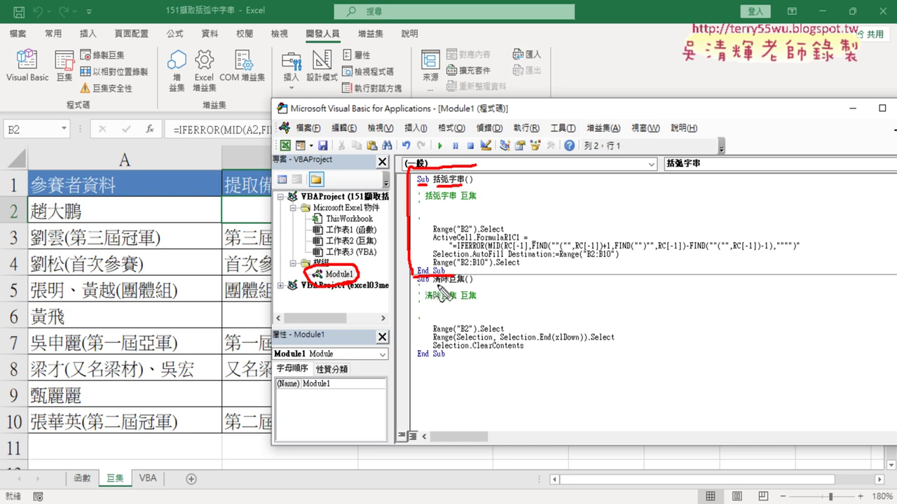
{"action": "left_click_drag", "start_coordinate": [443, 284], "coordinate": [466, 283]}
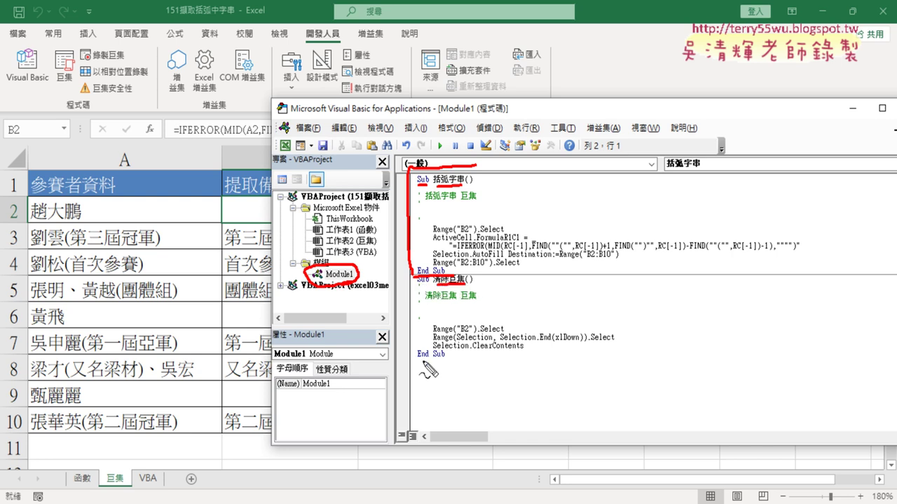
{"action": "left_click_drag", "start_coordinate": [418, 360], "coordinate": [446, 359]}
{"action": "mouse_move", "coordinate": [409, 279]}
{"action": "left_mouse_down"}
{"action": "mouse_move", "coordinate": [407, 363]}
{"action": "mouse_move", "coordinate": [435, 358]}
{"action": "left_mouse_up"}
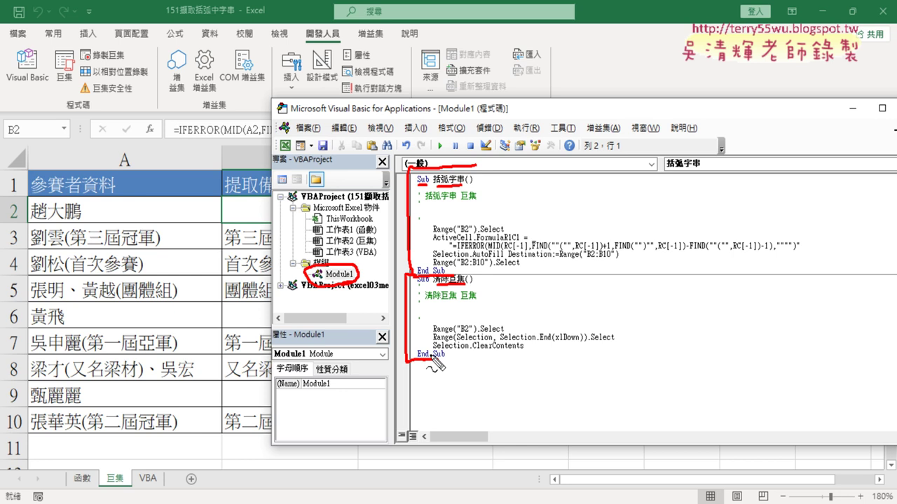
{"action": "key", "text": "Escape"}
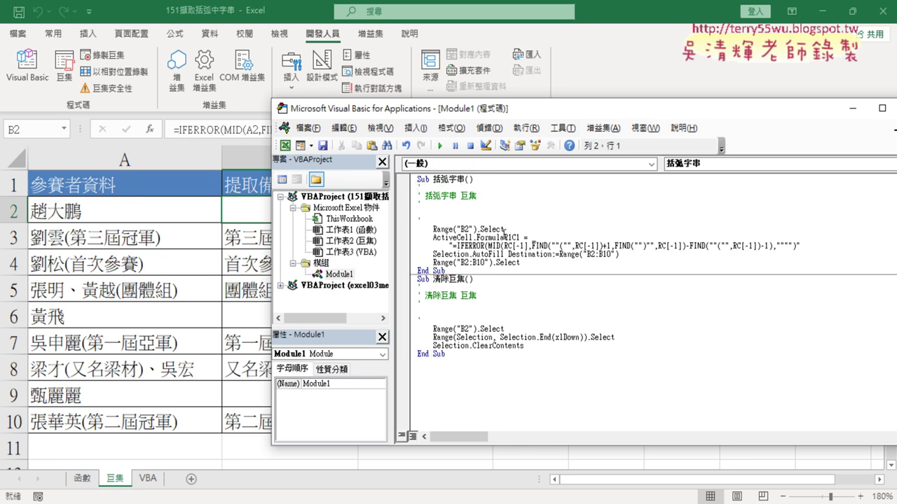
Set the code font size to 14 on the Options dialog's 撰寫風格 tab
{"action": "left_click", "coordinate": [563, 128]}
{"action": "left_click", "coordinate": [584, 194]}
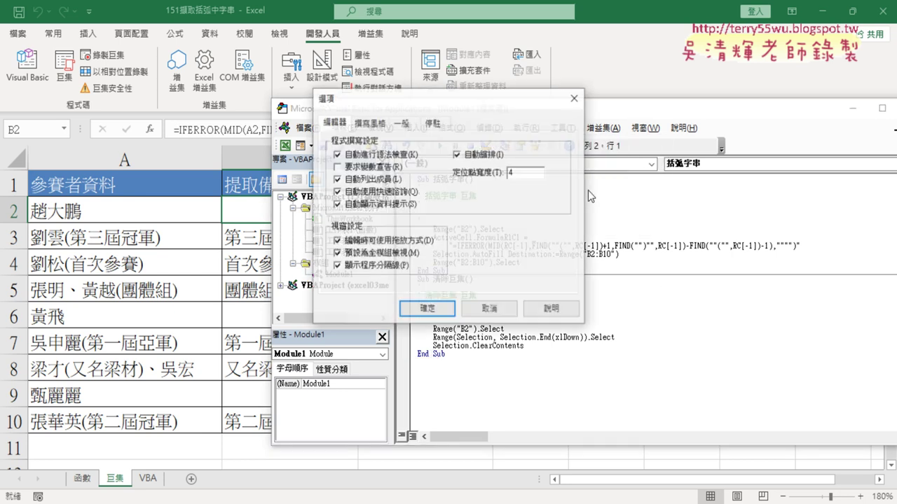
{"action": "left_click", "coordinate": [369, 123]}
{"action": "left_click", "coordinate": [510, 185]}
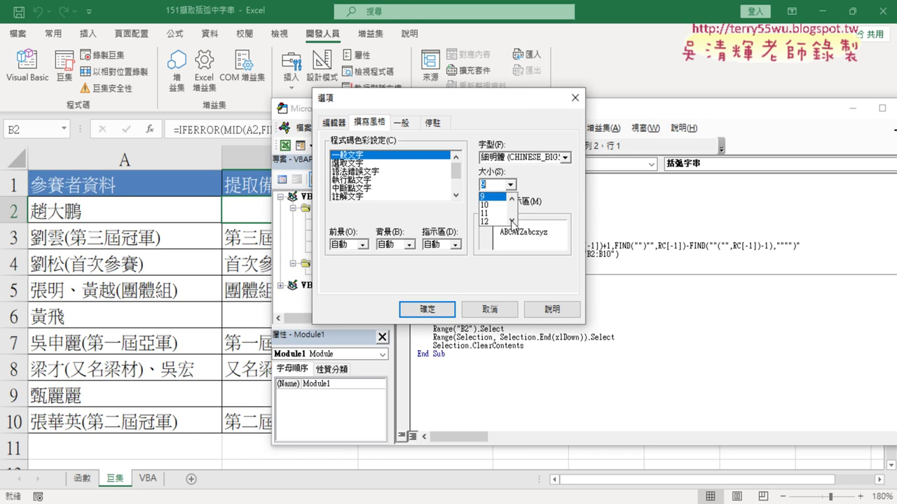
{"action": "left_click", "coordinate": [511, 219]}
{"action": "left_click", "coordinate": [490, 222]}
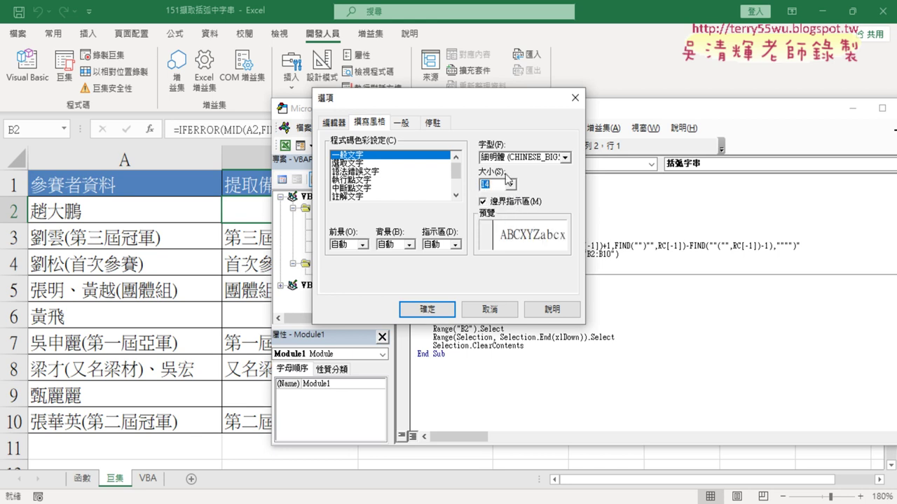
{"action": "left_click", "coordinate": [427, 309]}
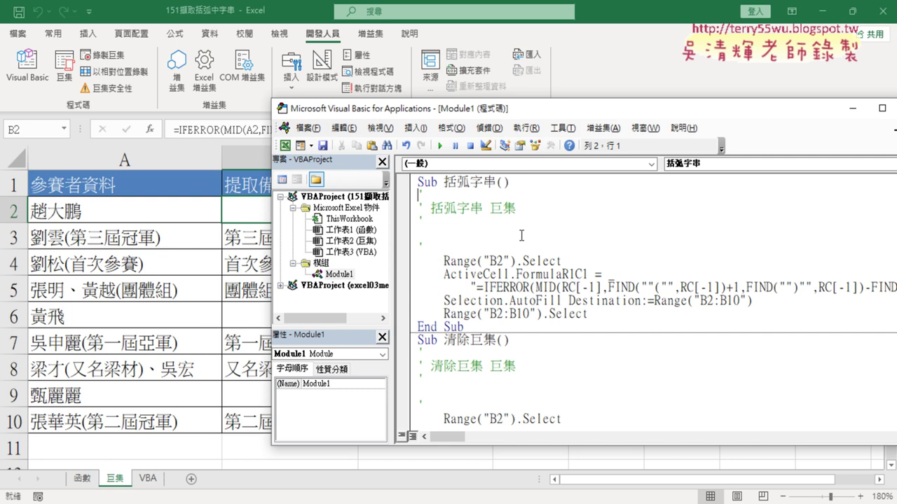
Delete the recorded comment lines under Sub 括弧字串() and indent the remaining empty line
{"action": "left_click_drag", "start_coordinate": [423, 250], "coordinate": [418, 192]}
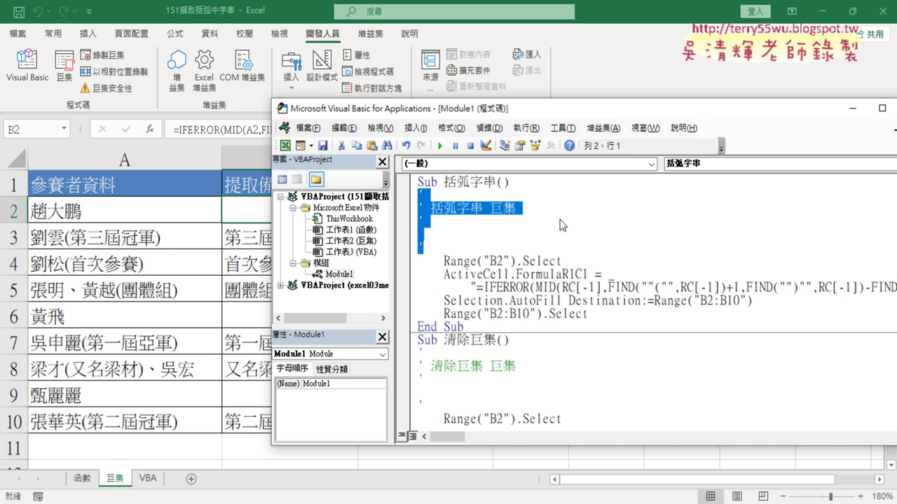
{"action": "key", "text": "Delete"}
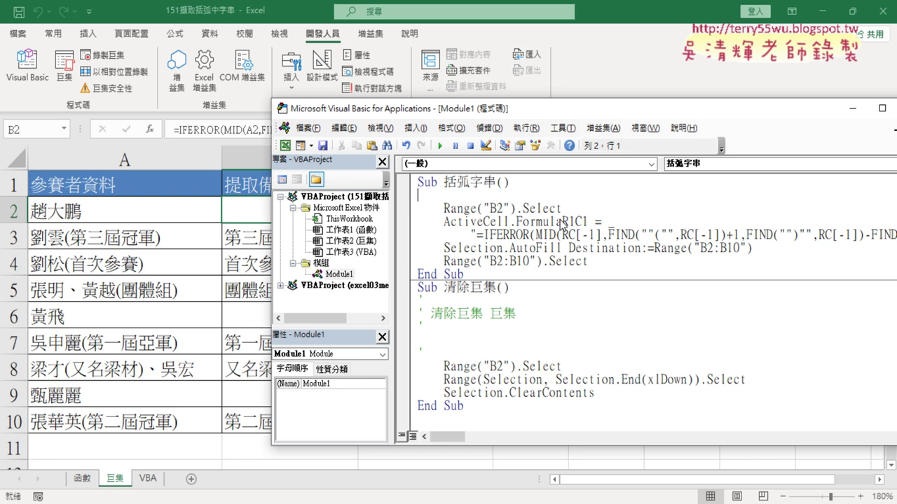
{"action": "key", "text": "Tab"}
Write the comment '1.將游標放在B2儲存格 above Range("B2").Select
{"action": "type", "text": "ㄘ"}
{"action": "key", "text": "BackSpace"}
{"action": "type", "text": "'1"}
{"action": "type", "text": "."}
{"action": "left_click_drag", "start_coordinate": [562, 209], "coordinate": [446, 208]}
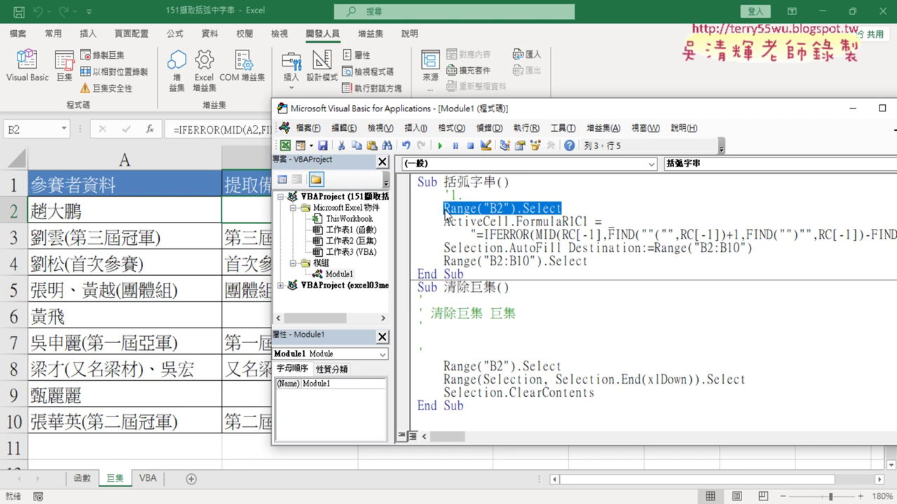
{"action": "left_click", "coordinate": [493, 200]}
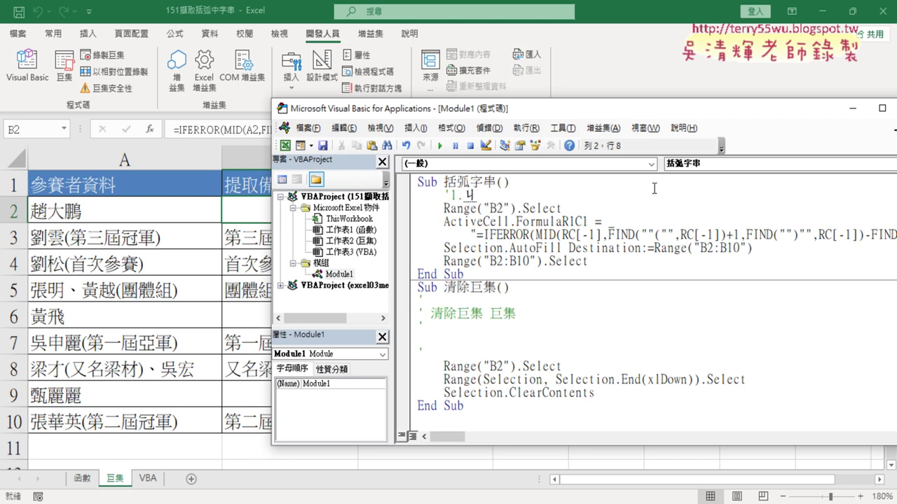
{"action": "type", "text": "將由"}
{"action": "type", "text": "標"}
{"action": "type", "text": "放"}
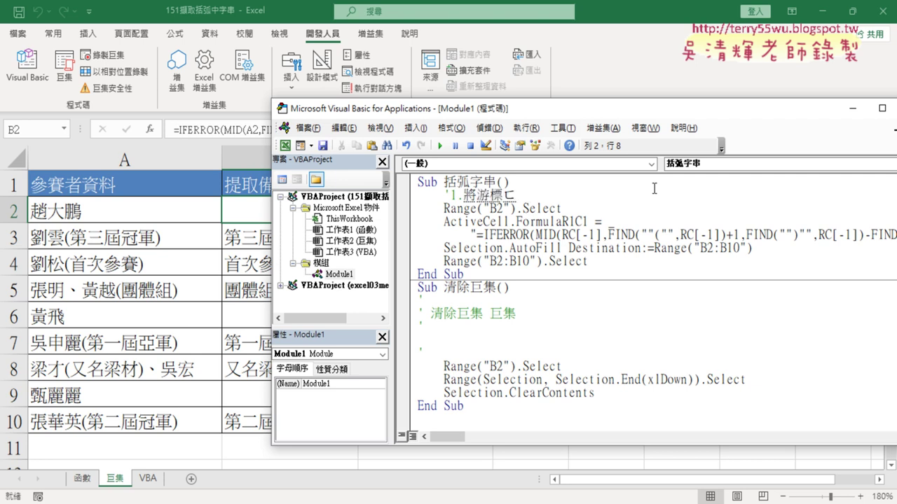
{"action": "type", "text": "在"}
{"action": "type", "text": "B2ㄔㄨ儲存"}
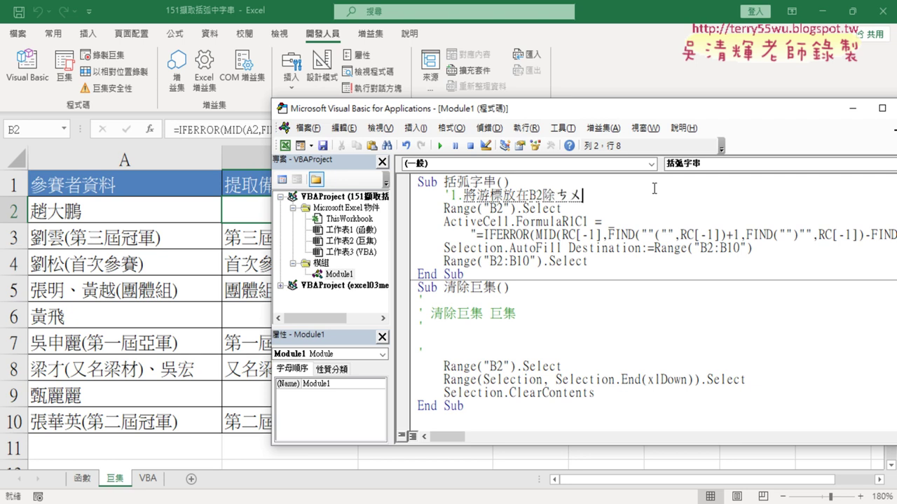
{"action": "type", "text": "格"}
{"action": "key", "text": "Return"}
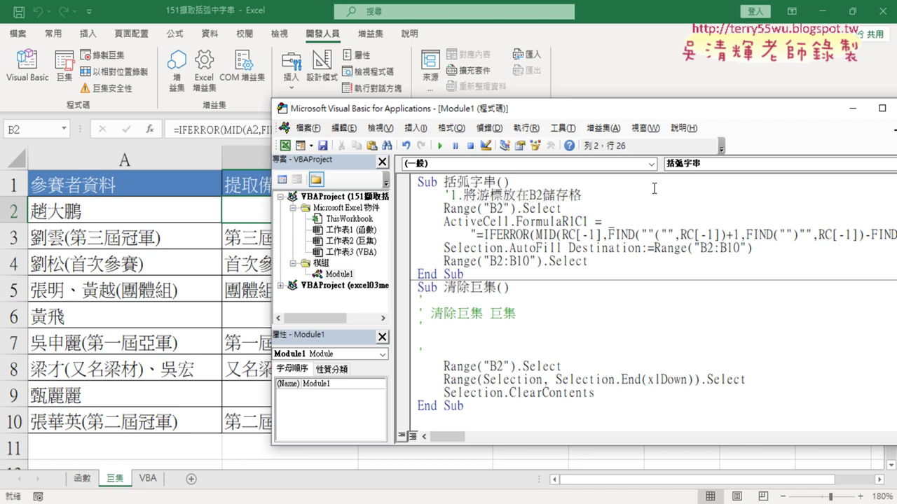
Highlight the comment and the Range("B2").Select parts, then add a blank line below that statement
{"action": "left_click_drag", "start_coordinate": [588, 196], "coordinate": [451, 197]}
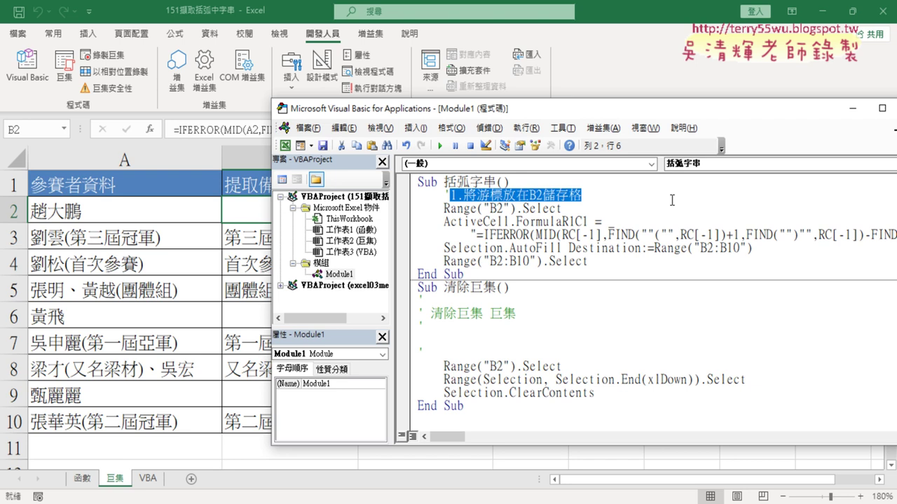
{"action": "left_click_drag", "start_coordinate": [622, 196], "coordinate": [464, 196]}
{"action": "left_click_drag", "start_coordinate": [444, 208], "coordinate": [518, 208]}
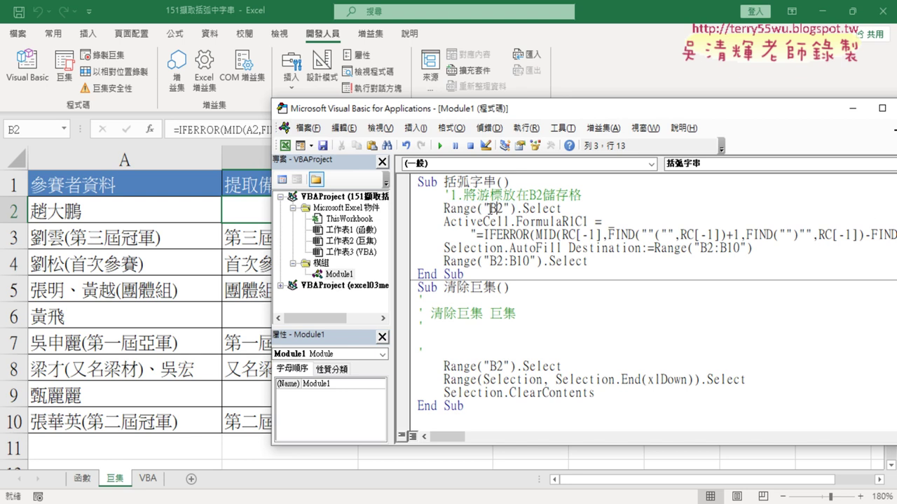
{"action": "left_click_drag", "start_coordinate": [489, 208], "coordinate": [572, 209]}
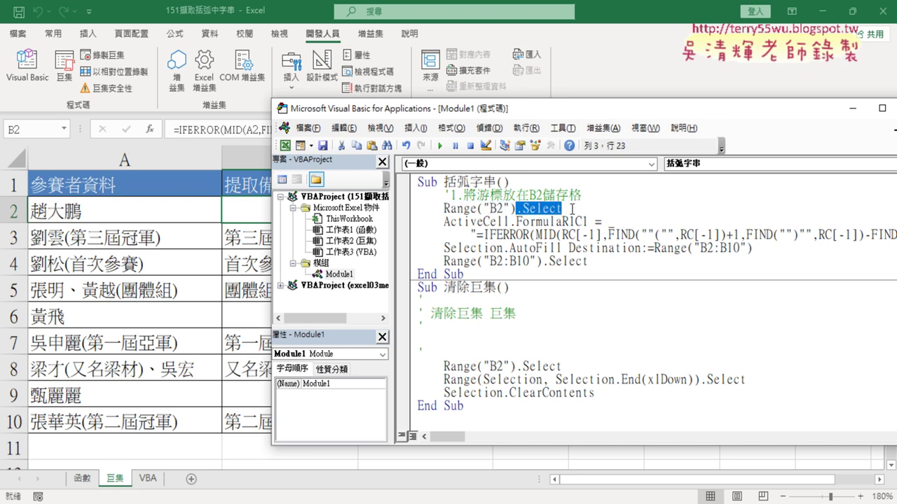
{"action": "left_click_drag", "start_coordinate": [631, 112], "coordinate": [730, 110]}
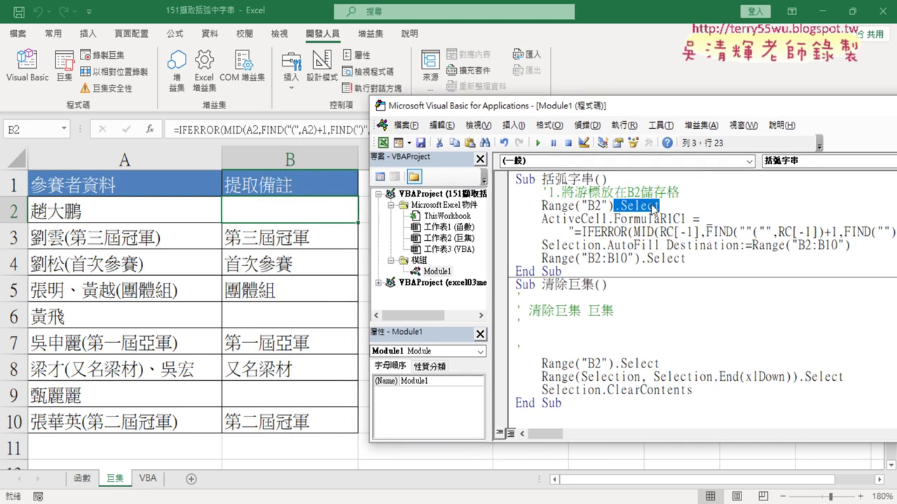
{"action": "left_click_drag", "start_coordinate": [659, 206], "coordinate": [543, 206]}
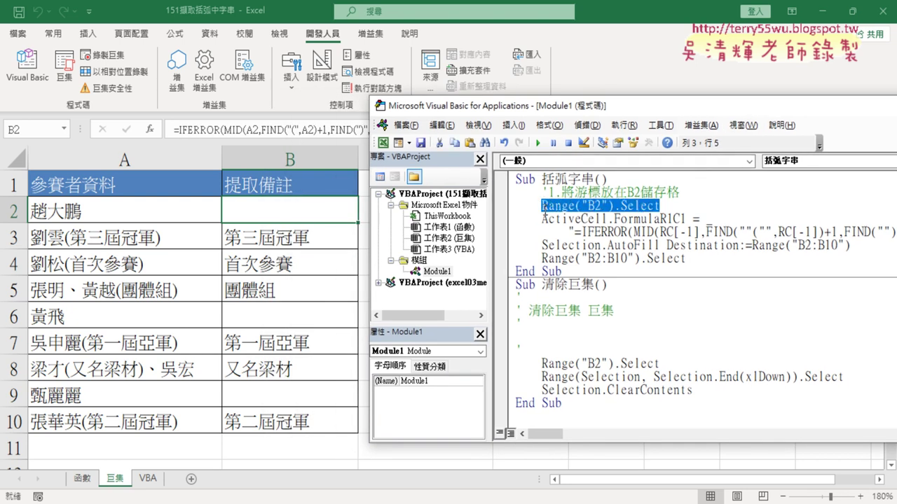
{"action": "left_click", "coordinate": [739, 202]}
{"action": "key", "text": "Return"}
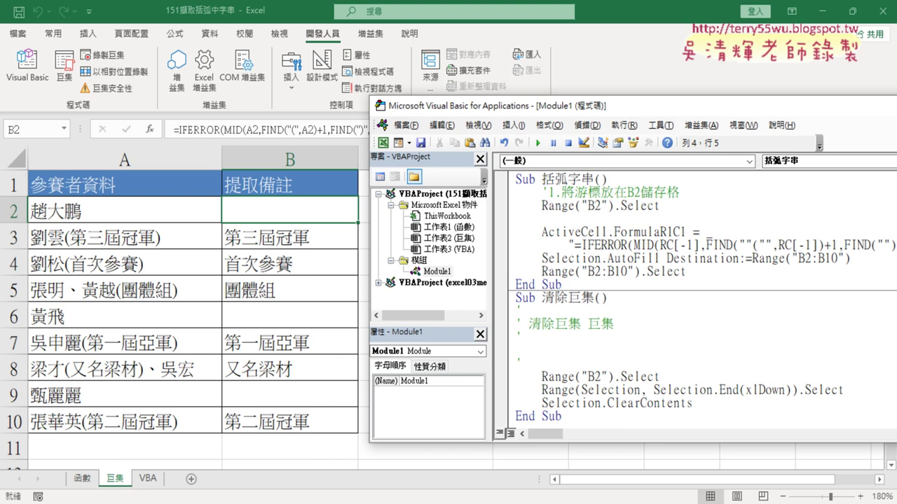
Type '2. on the new line, then mark ActiveCell, Formula, .Select and cell B2
{"action": "type", "text": "'2."}
{"action": "left_click_drag", "start_coordinate": [614, 232], "coordinate": [659, 232]}
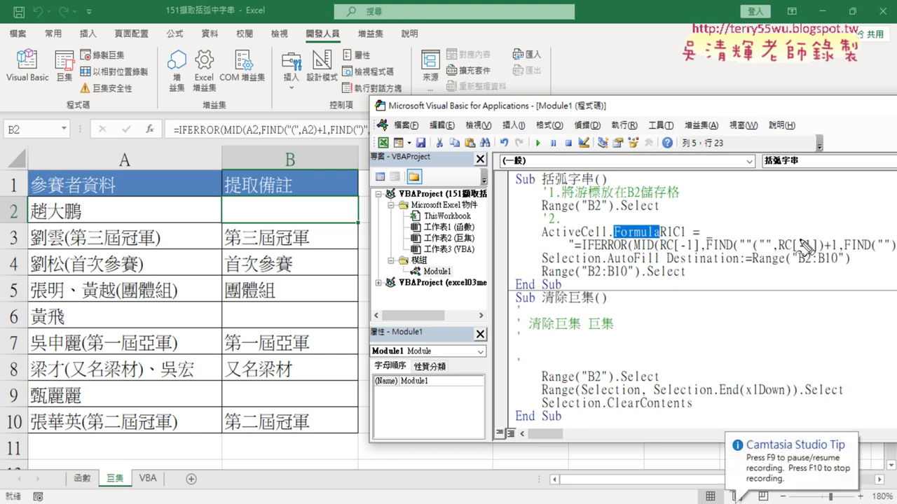
{"action": "left_click_drag", "start_coordinate": [544, 241], "coordinate": [571, 241]}
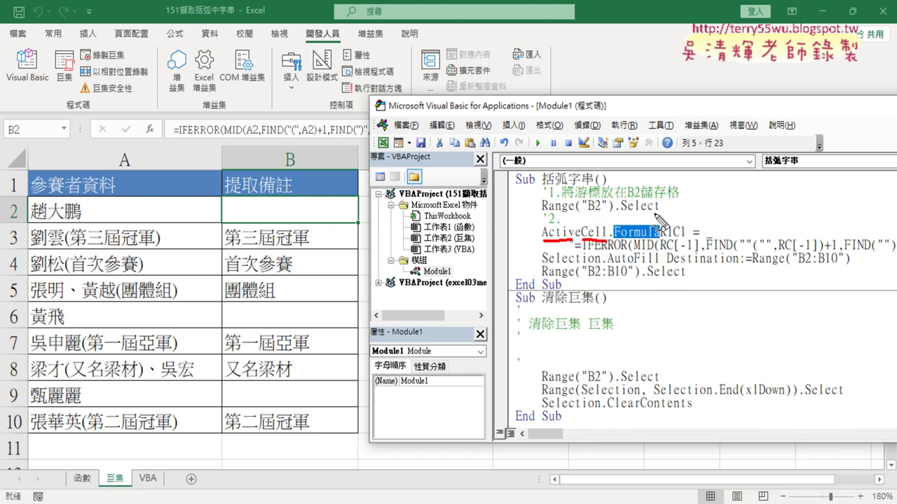
{"action": "left_click_drag", "start_coordinate": [659, 214], "coordinate": [618, 215]}
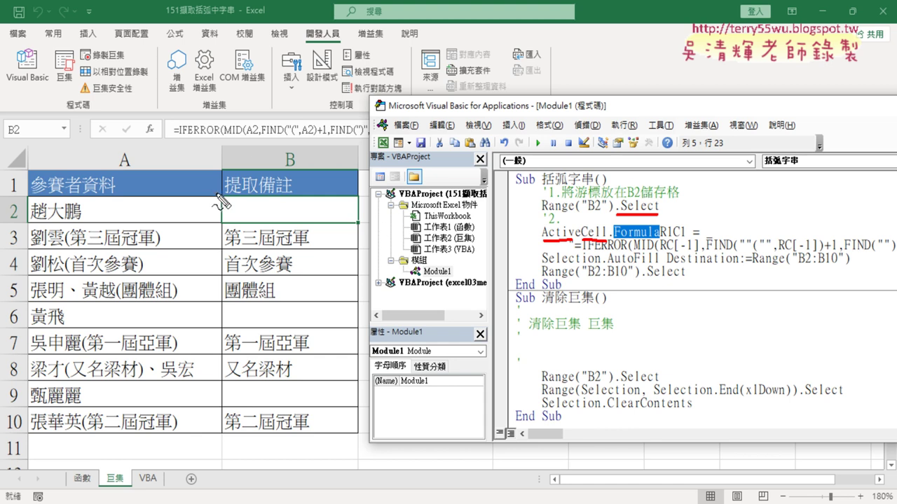
{"action": "mouse_move", "coordinate": [216, 196]}
{"action": "left_mouse_down"}
{"action": "mouse_move", "coordinate": [216, 221]}
{"action": "mouse_move", "coordinate": [354, 195]}
{"action": "mouse_move", "coordinate": [356, 222]}
{"action": "left_mouse_up"}
{"action": "left_click_drag", "start_coordinate": [223, 224], "coordinate": [357, 223]}
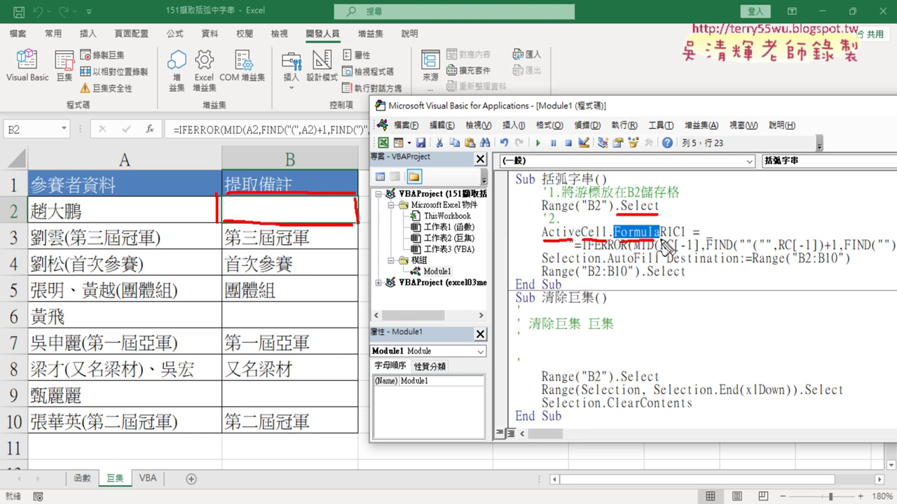
Mark RC[-1], link the sheet formula to the code line, and point from B2 to A2
{"action": "left_click_drag", "start_coordinate": [659, 245], "coordinate": [683, 243]}
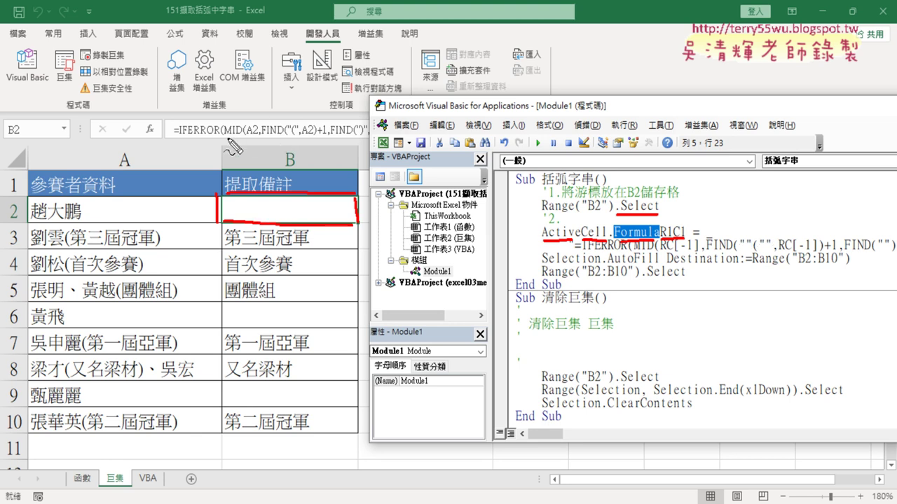
{"action": "left_click_drag", "start_coordinate": [190, 140], "coordinate": [347, 144]}
{"action": "mouse_move", "coordinate": [319, 105]}
{"action": "left_mouse_down"}
{"action": "mouse_move", "coordinate": [757, 224]}
{"action": "mouse_move", "coordinate": [785, 209]}
{"action": "left_mouse_up"}
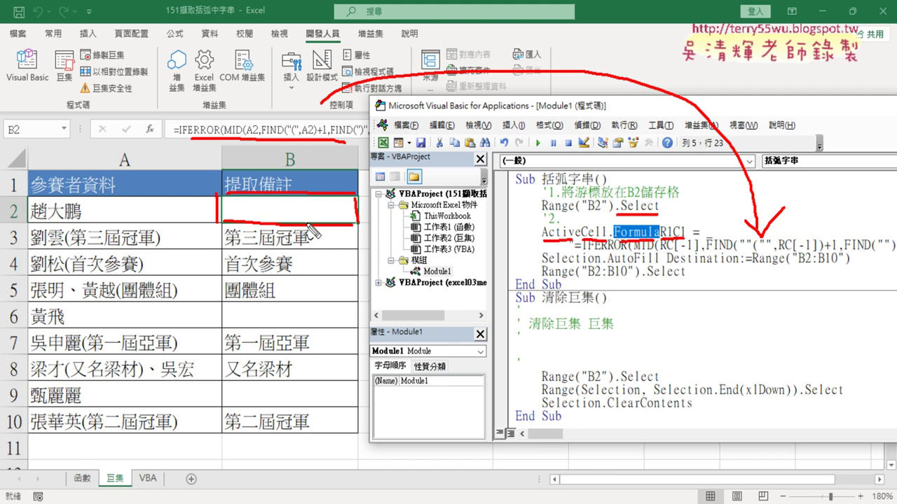
{"action": "left_click_drag", "start_coordinate": [21, 202], "coordinate": [14, 205]}
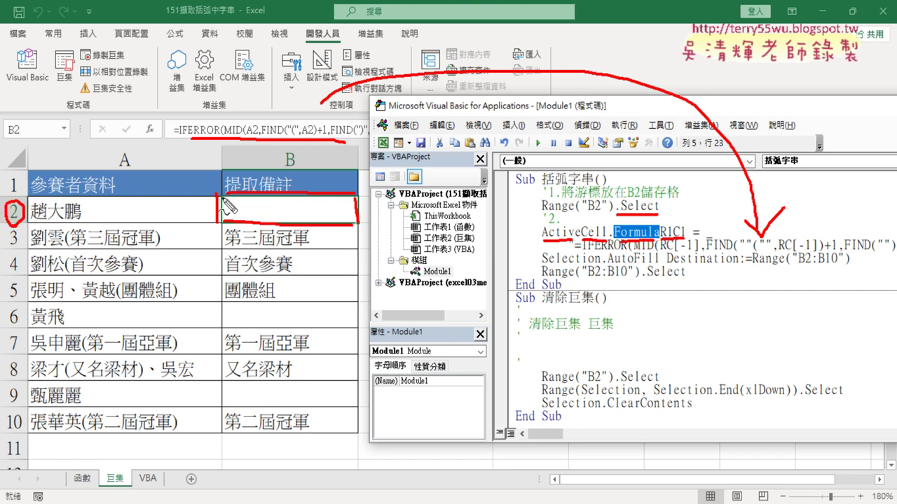
{"action": "left_click_drag", "start_coordinate": [299, 148], "coordinate": [294, 151]}
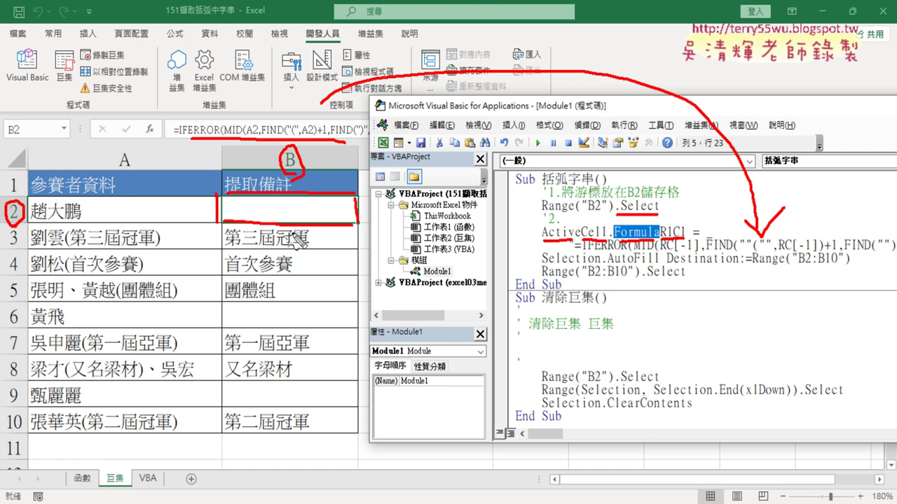
{"action": "mouse_move", "coordinate": [296, 226]}
{"action": "left_mouse_down"}
{"action": "mouse_move", "coordinate": [295, 279]}
{"action": "mouse_move", "coordinate": [308, 259]}
{"action": "left_mouse_up"}
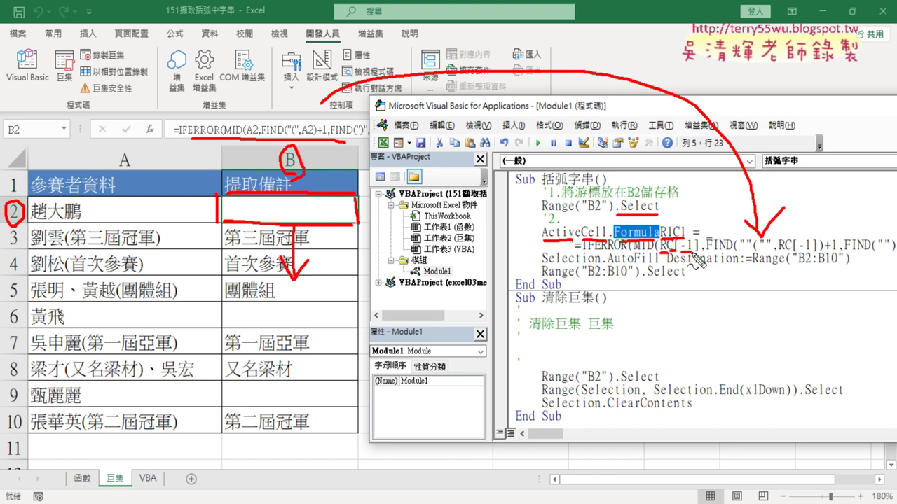
{"action": "mouse_move", "coordinate": [217, 214]}
{"action": "left_mouse_down"}
{"action": "mouse_move", "coordinate": [144, 214]}
{"action": "mouse_move", "coordinate": [166, 224]}
{"action": "left_mouse_up"}
{"action": "mouse_move", "coordinate": [364, 228]}
{"action": "left_mouse_down"}
{"action": "mouse_move", "coordinate": [430, 229]}
{"action": "mouse_move", "coordinate": [419, 234]}
{"action": "left_mouse_up"}
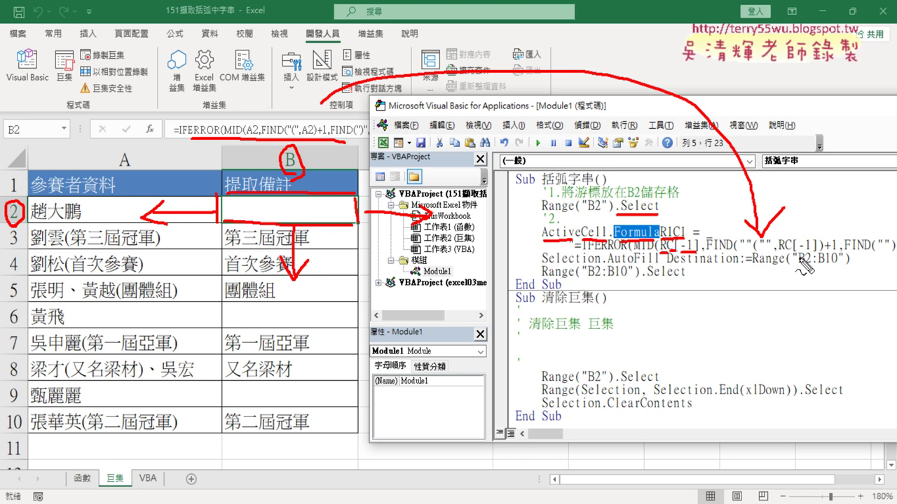
Clear the annotations and insert a '3. comment line above Selection.AutoFill
{"action": "key", "text": "Escape"}
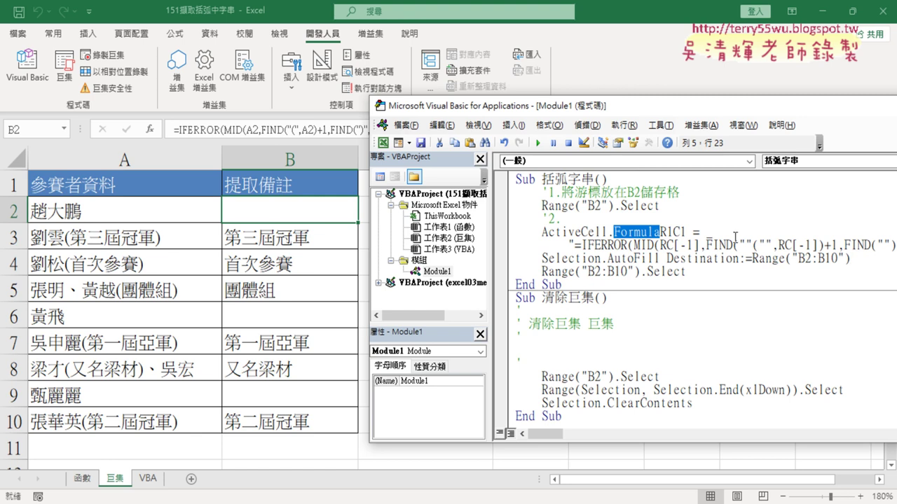
{"action": "left_click", "coordinate": [543, 258]}
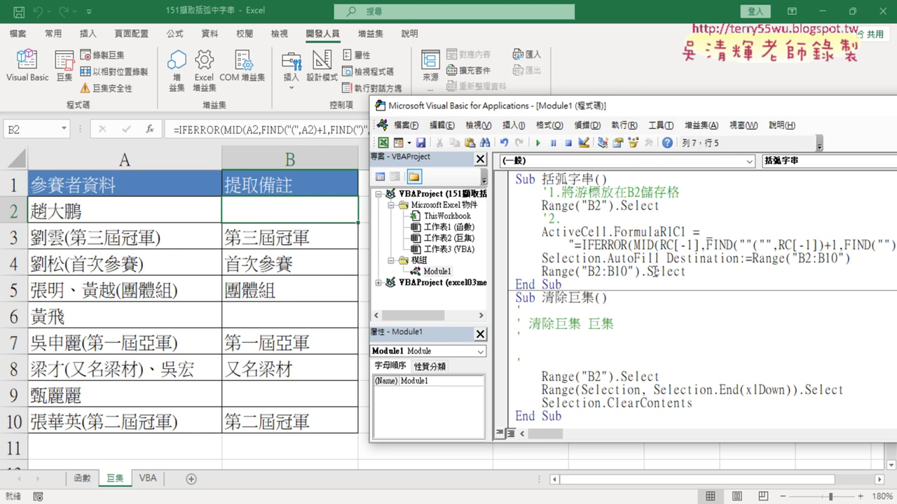
{"action": "key", "text": "Return"}
{"action": "key", "text": "Up"}
{"action": "type", "text": "ㄊ"}
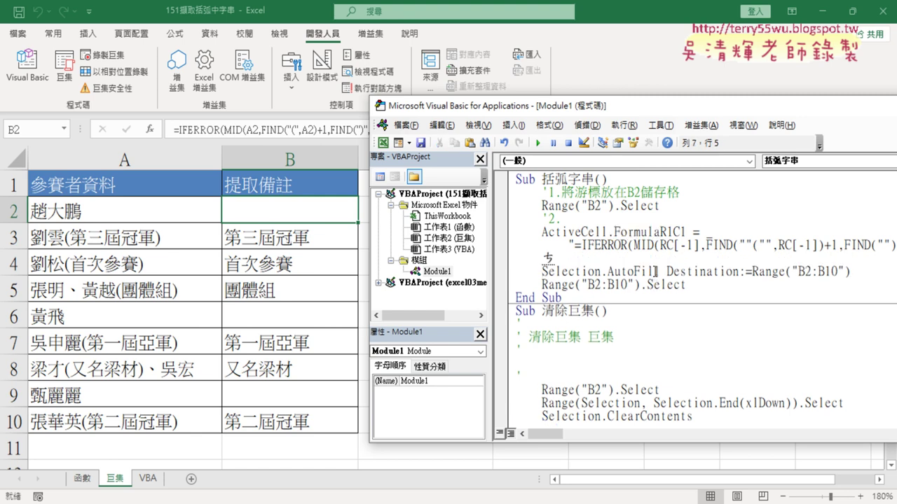
{"action": "key", "text": "BackSpace"}
{"action": "type", "text": "'3."}
{"action": "left_click", "coordinate": [664, 246]}
{"action": "left_click_drag", "start_coordinate": [542, 206], "coordinate": [615, 205]}
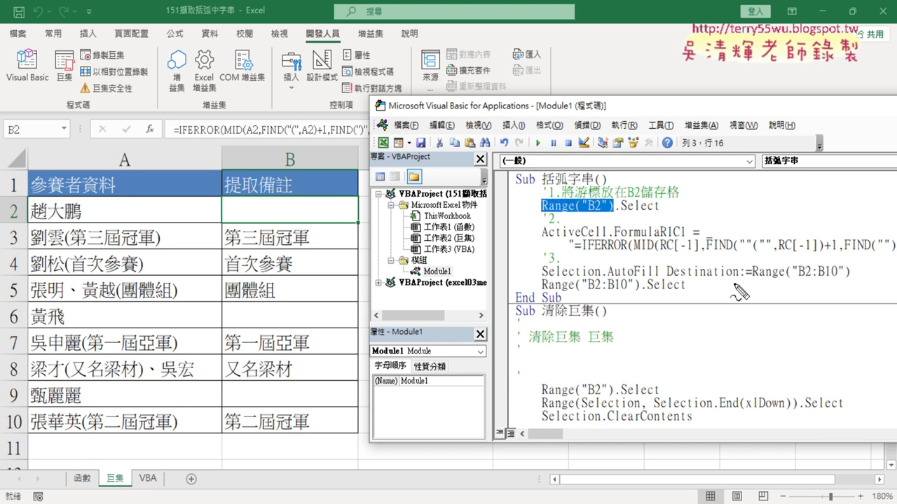
Mark Selection, AutoFill, Destination and B2 in the fill statement, plus B2's fill handle and B10
{"action": "left_click_drag", "start_coordinate": [541, 278], "coordinate": [594, 278]}
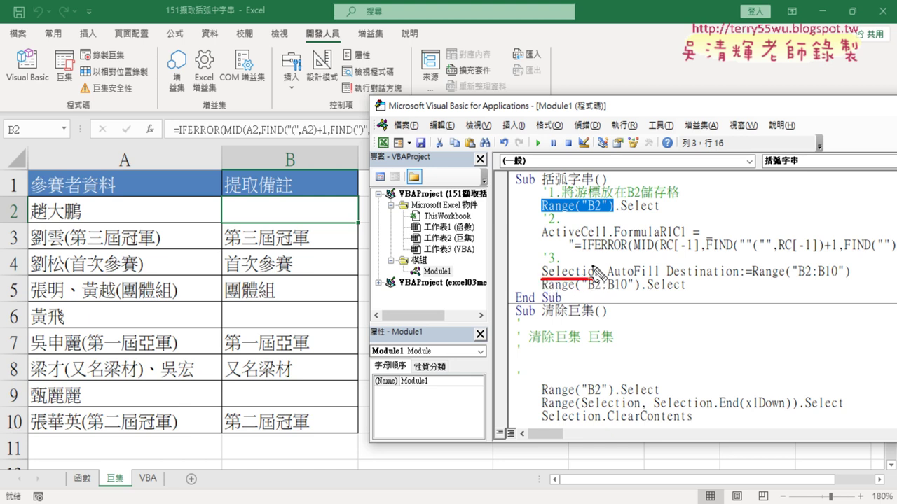
{"action": "left_click_drag", "start_coordinate": [543, 213], "coordinate": [608, 213]}
{"action": "mouse_move", "coordinate": [539, 211]}
{"action": "left_mouse_down"}
{"action": "mouse_move", "coordinate": [503, 245]}
{"action": "mouse_move", "coordinate": [541, 284]}
{"action": "left_mouse_up"}
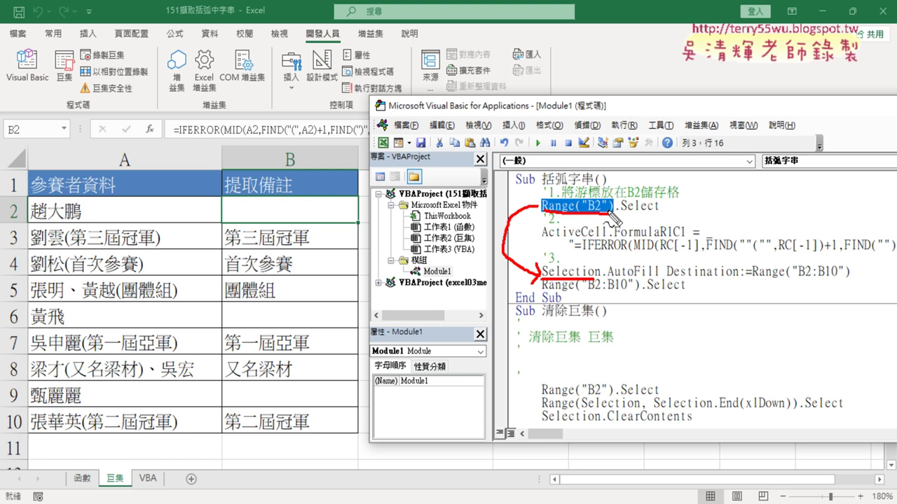
{"action": "left_click_drag", "start_coordinate": [616, 279], "coordinate": [660, 279]}
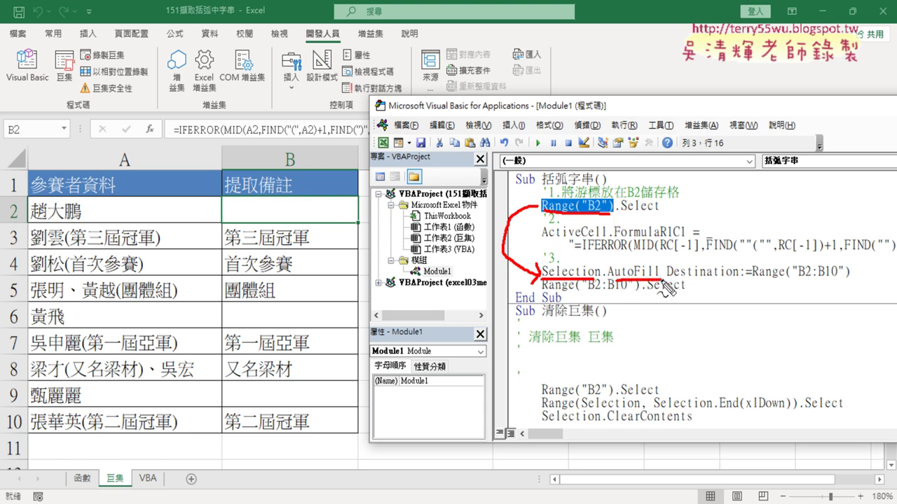
{"action": "left_click_drag", "start_coordinate": [361, 215], "coordinate": [358, 285]}
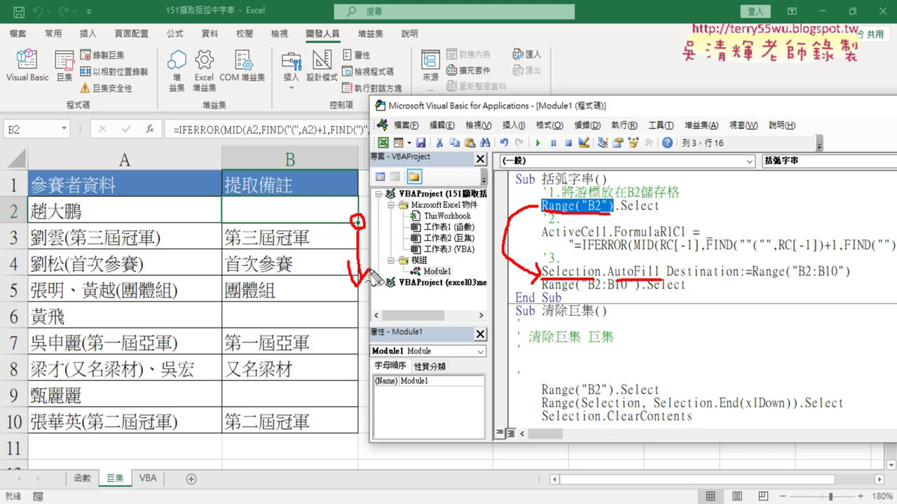
{"action": "left_click_drag", "start_coordinate": [692, 278], "coordinate": [721, 276]}
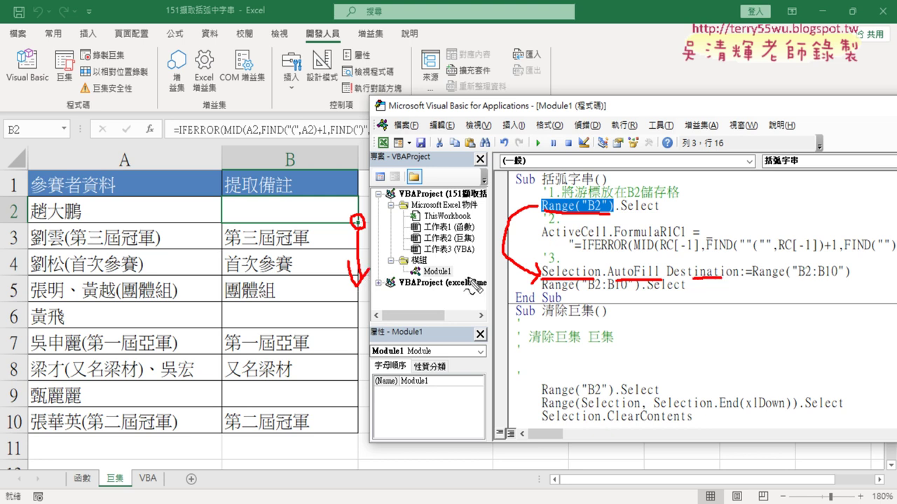
{"action": "left_click_drag", "start_coordinate": [800, 279], "coordinate": [841, 279]}
{"action": "left_click_drag", "start_coordinate": [227, 432], "coordinate": [318, 431]}
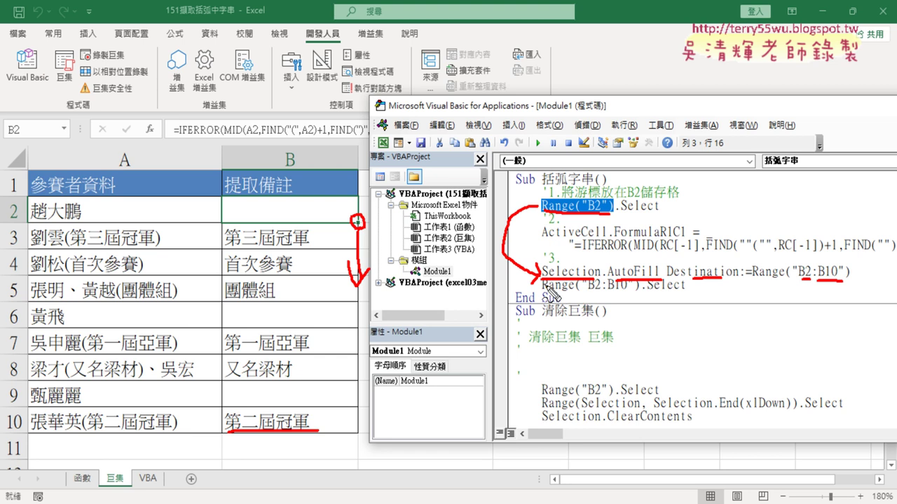
Clear the annotations and delete the Range("B2:B10").Select line
{"action": "key", "text": "Escape"}
{"action": "left_click_drag", "start_coordinate": [687, 285], "coordinate": [486, 293]}
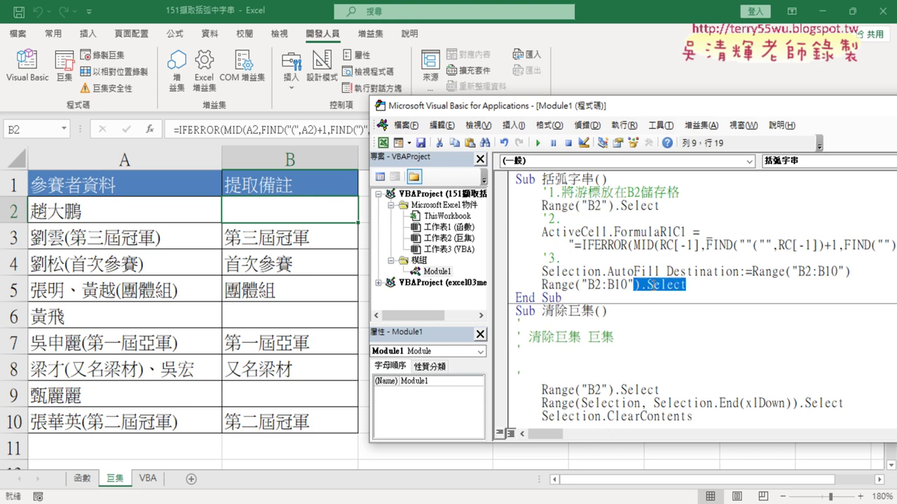
{"action": "key", "text": "Delete"}
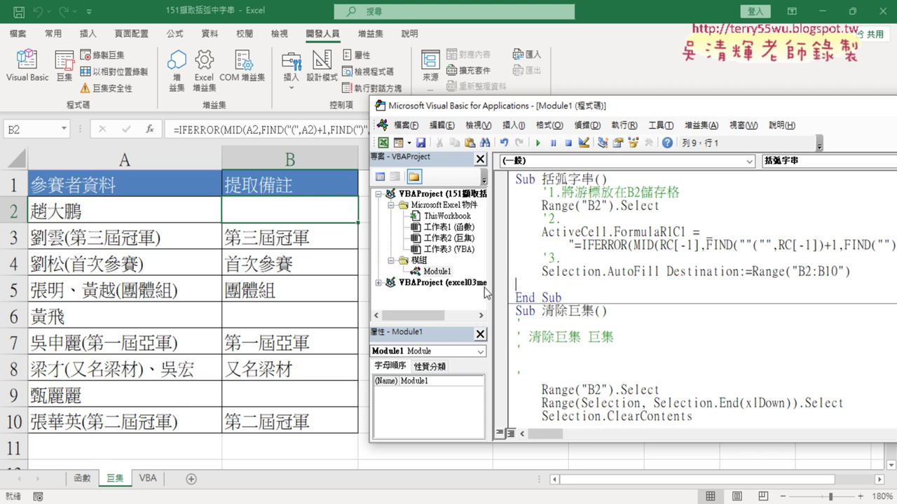
{"action": "key", "text": "Delete"}
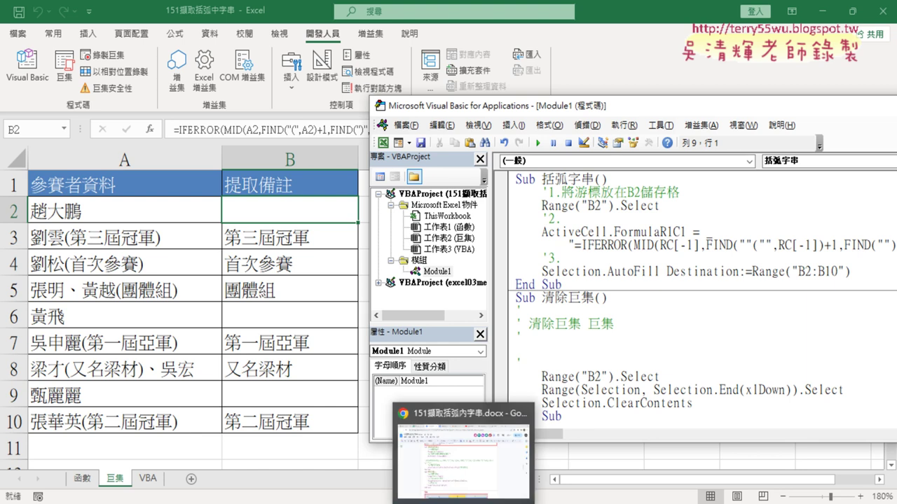
Paste the annotated 擷取括弧巨集 code from the Google Doc over the 括弧字串 macro
{"action": "left_click", "coordinate": [462, 455]}
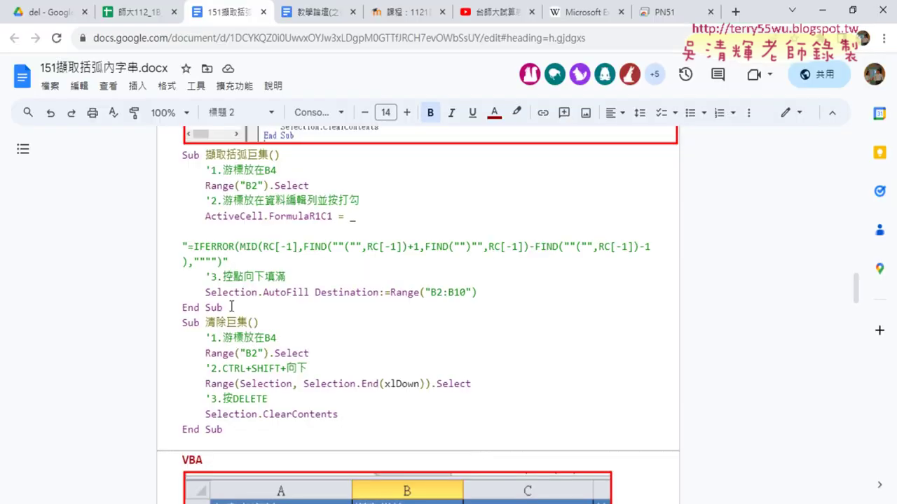
{"action": "left_click_drag", "start_coordinate": [228, 307], "coordinate": [176, 159]}
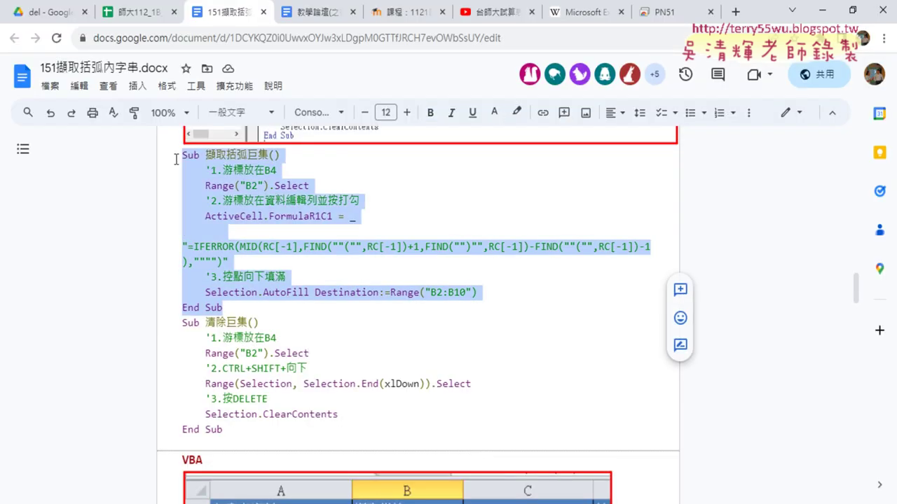
{"action": "left_click", "coordinate": [822, 11]}
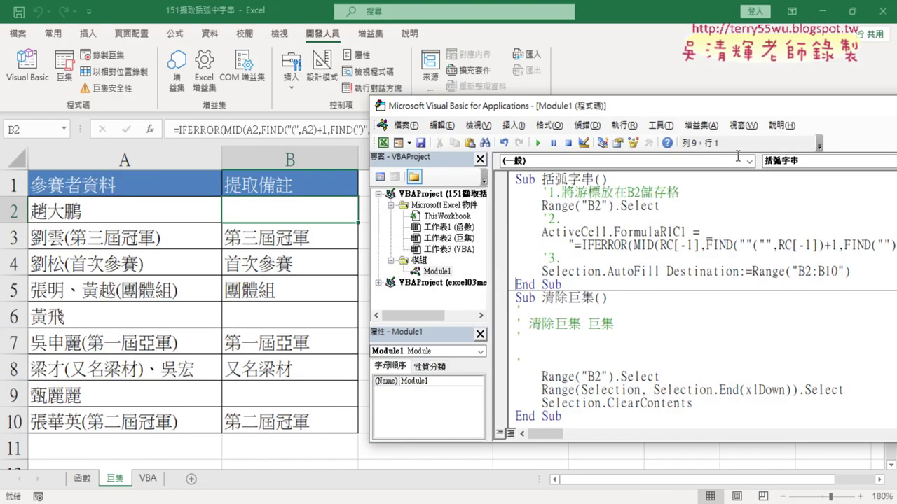
{"action": "left_click_drag", "start_coordinate": [564, 284], "coordinate": [485, 176]}
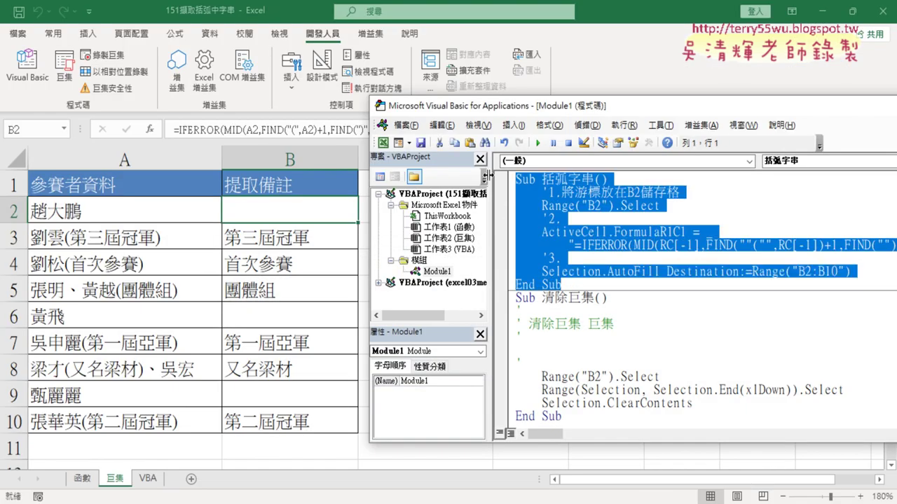
{"action": "key", "text": "ctrl+v"}
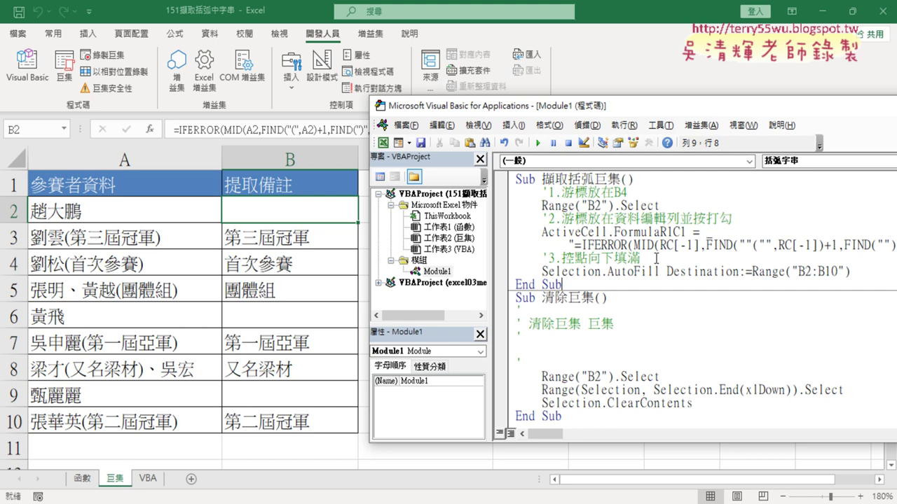
Replace 清除巨集's code with the commented version: '1.游標放在B4, '2.CTRL+SHIFT+向下, '3.按DELETE
{"action": "left_click_drag", "start_coordinate": [521, 363], "coordinate": [511, 327]}
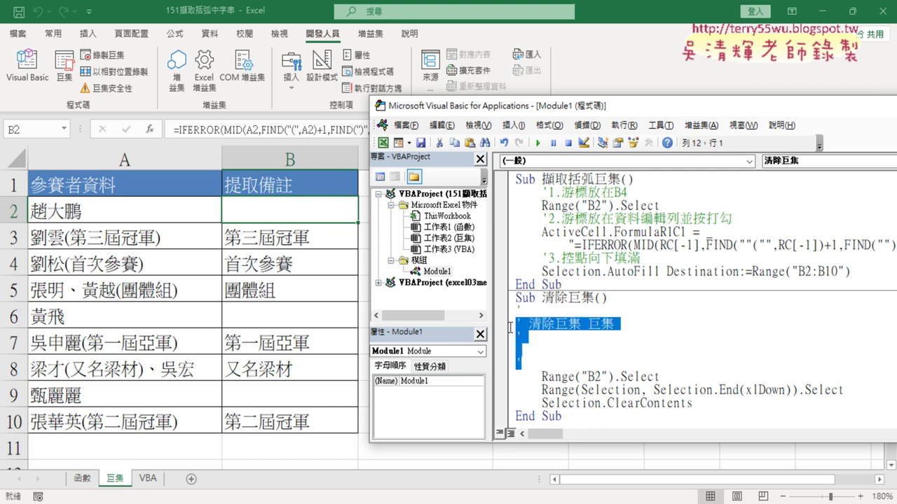
{"action": "key", "text": "Delete"}
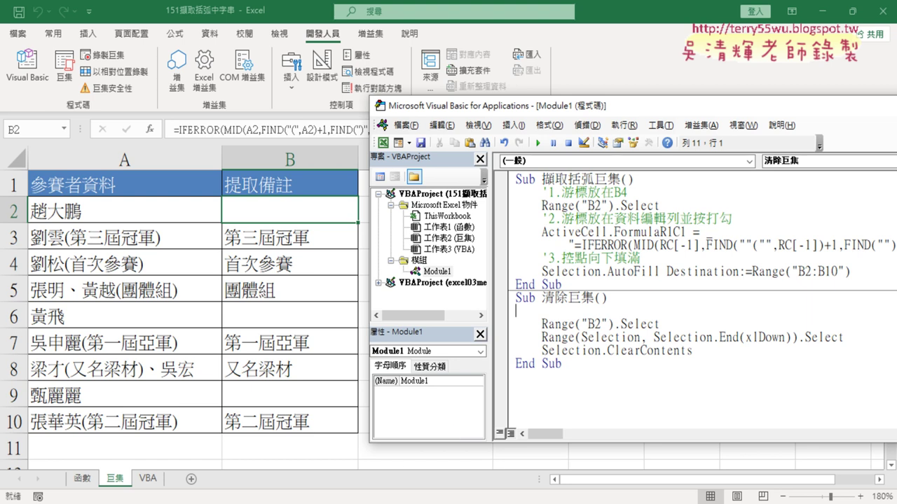
{"action": "key", "text": "alt+Tab"}
{"action": "left_click", "coordinate": [345, 414]}
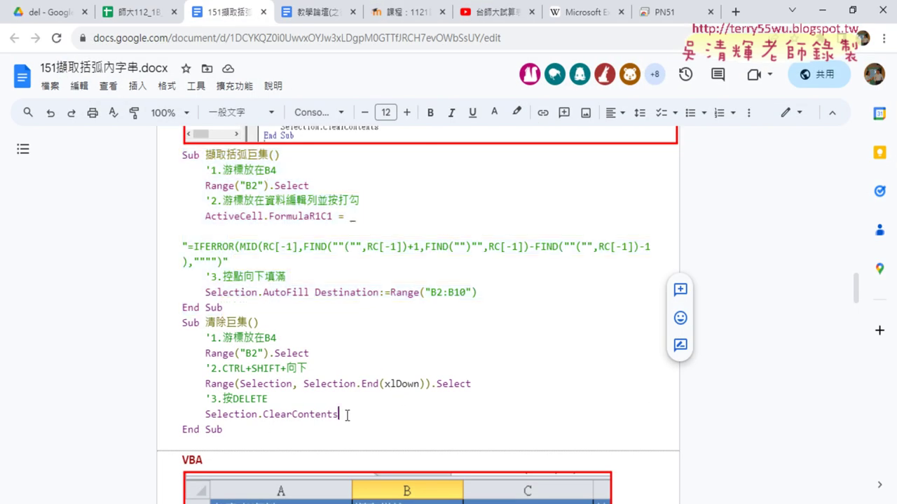
{"action": "left_click_drag", "start_coordinate": [345, 415], "coordinate": [160, 343]}
{"action": "key", "text": "ctrl+c"}
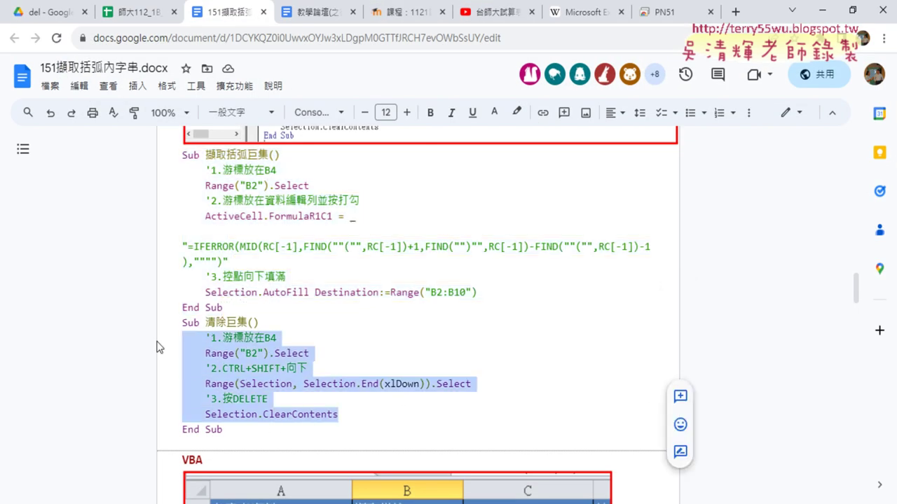
{"action": "left_click", "coordinate": [821, 13]}
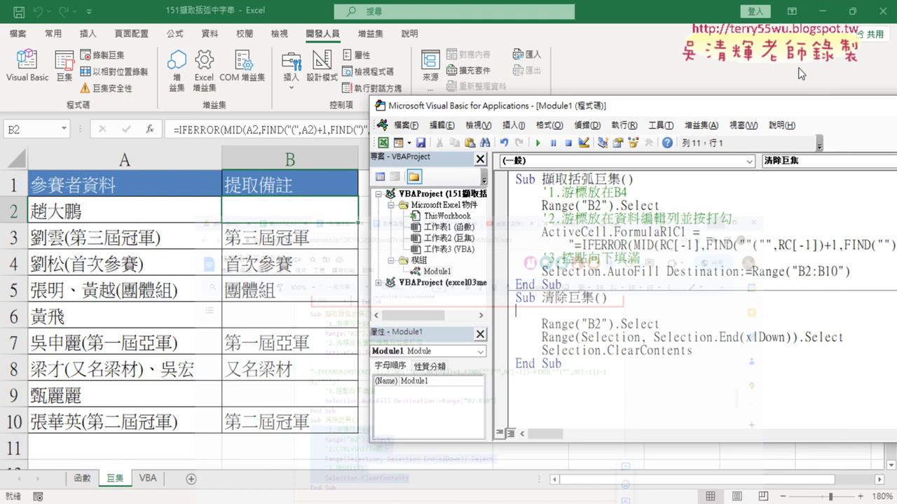
{"action": "left_click_drag", "start_coordinate": [711, 352], "coordinate": [507, 314]}
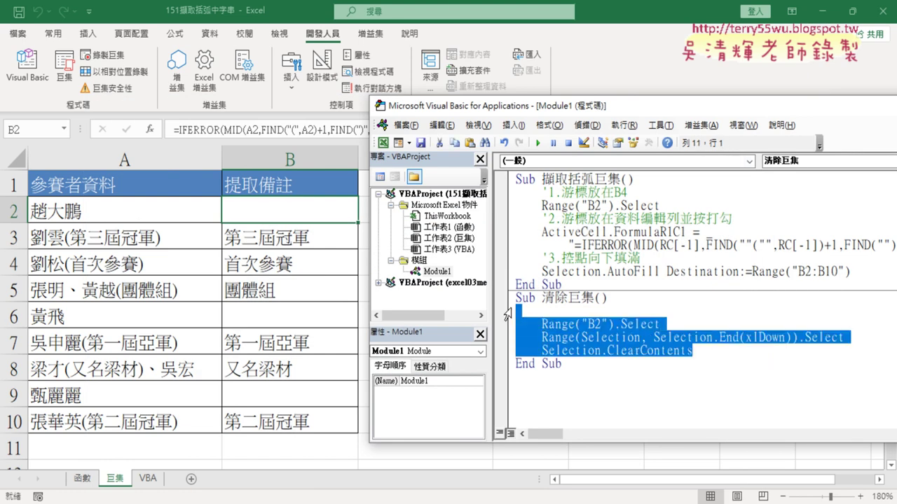
{"action": "key", "text": "ctrl+v"}
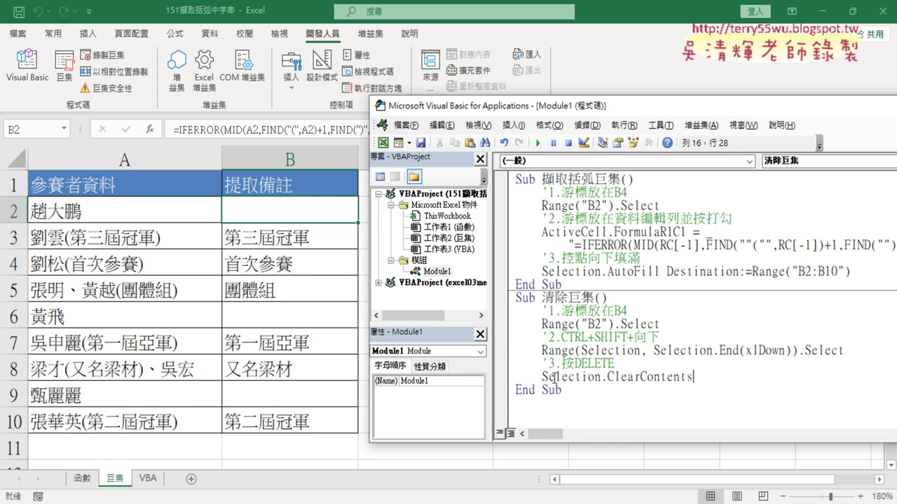
{"action": "left_click_drag", "start_coordinate": [695, 379], "coordinate": [607, 378]}
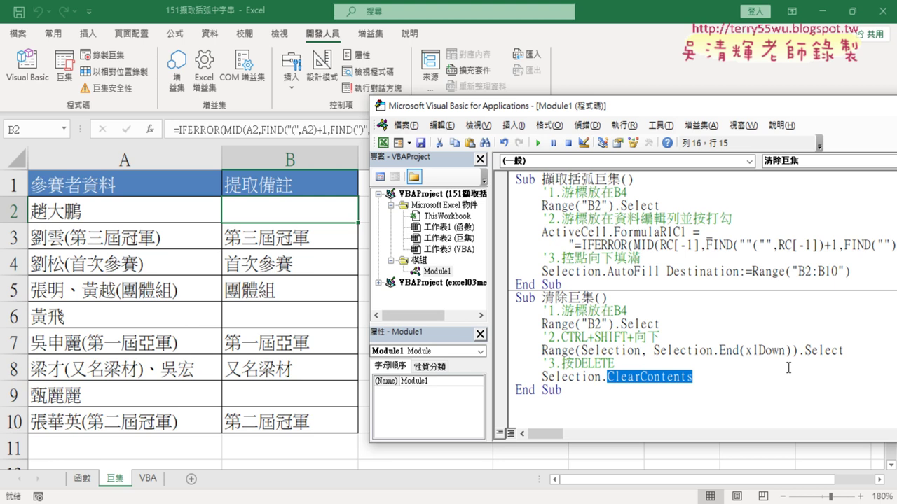
Run 清除巨集 to empty B2:B10, then run 擷取括弧巨集 to refill column B
{"action": "left_click", "coordinate": [581, 233]}
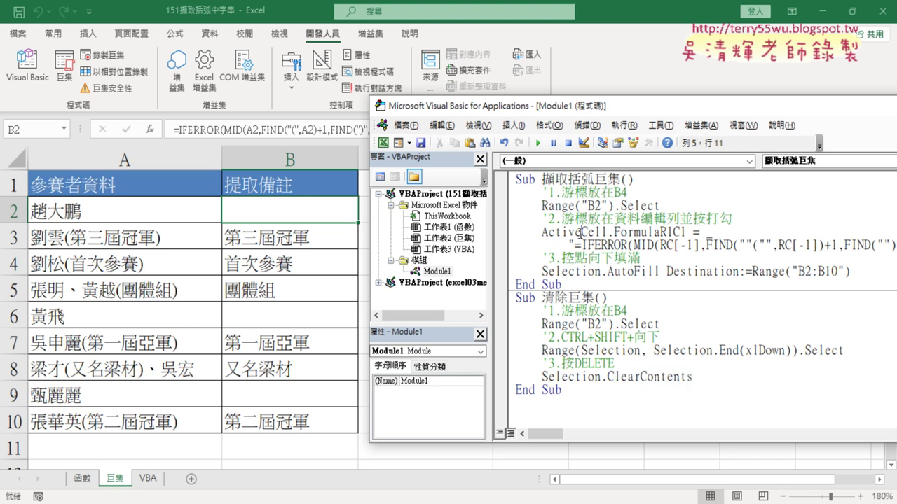
{"action": "left_click", "coordinate": [608, 335]}
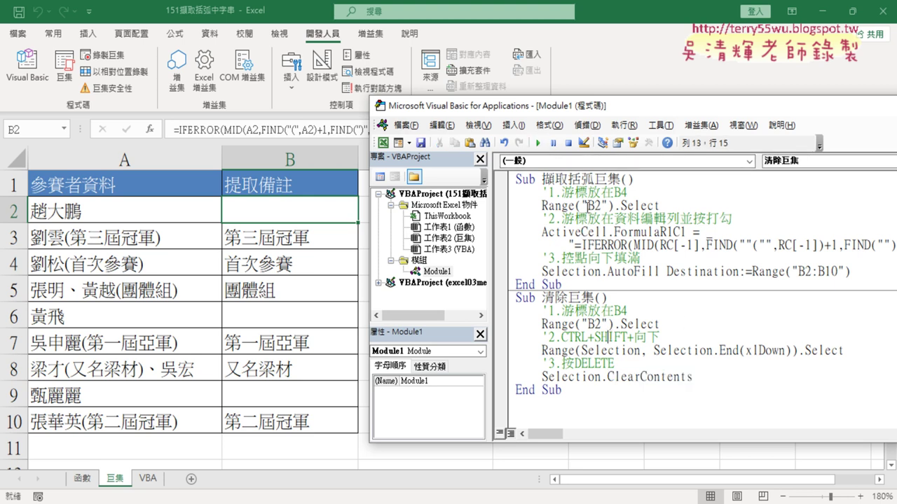
{"action": "left_click", "coordinate": [534, 143]}
{"action": "left_click", "coordinate": [611, 244]}
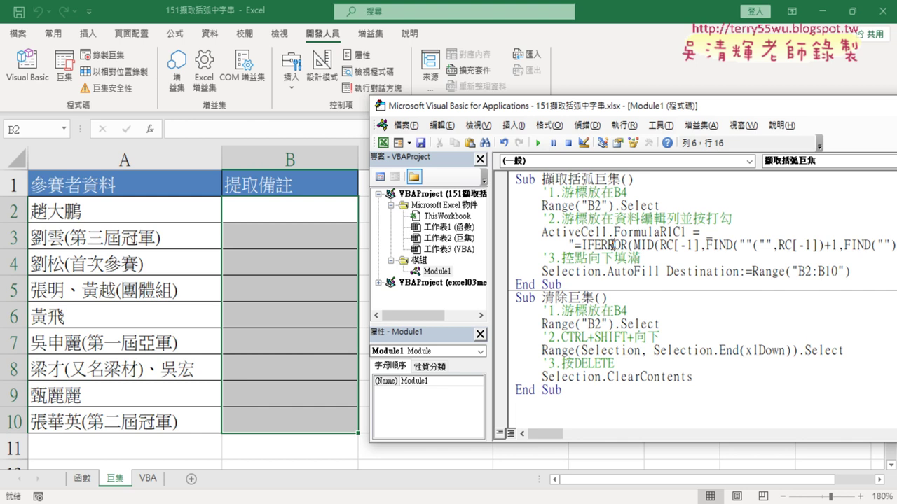
{"action": "left_click", "coordinate": [537, 143]}
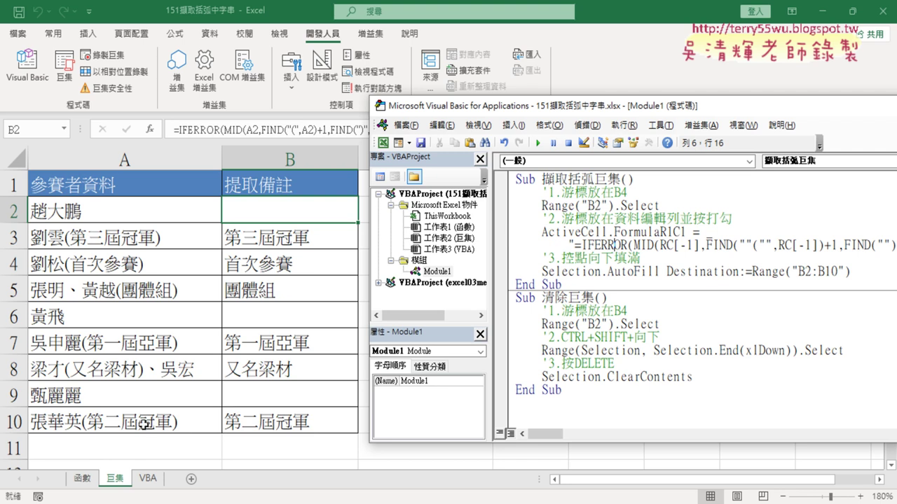
Switch from the 巨集 sheet to the VBA sheet and open the Visual Basic editor
{"action": "left_click", "coordinate": [148, 480]}
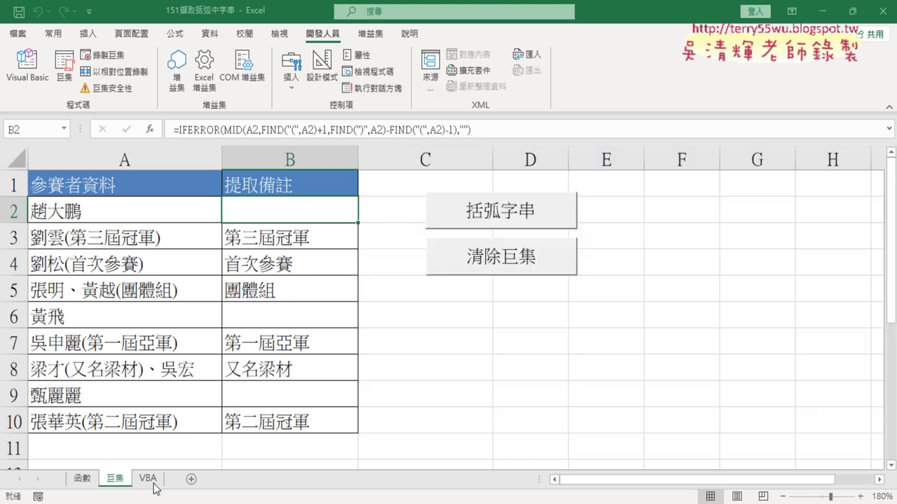
{"action": "left_click", "coordinate": [115, 480]}
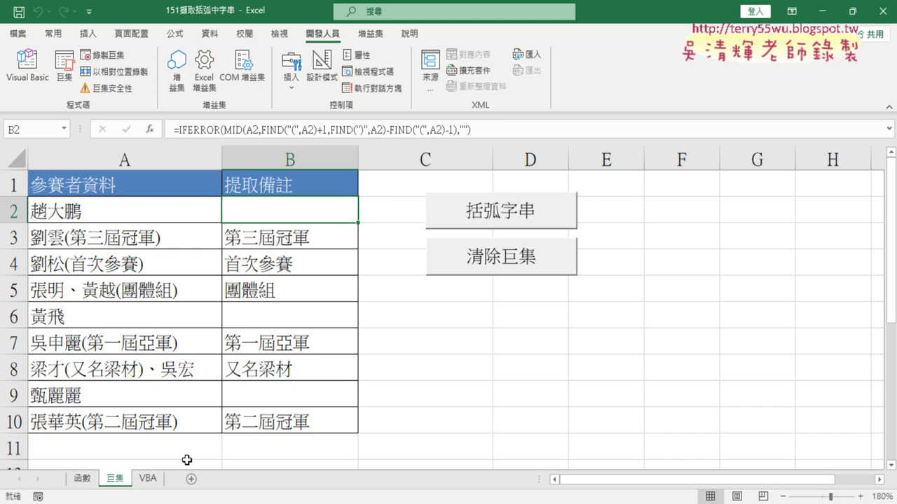
{"action": "left_click", "coordinate": [148, 479]}
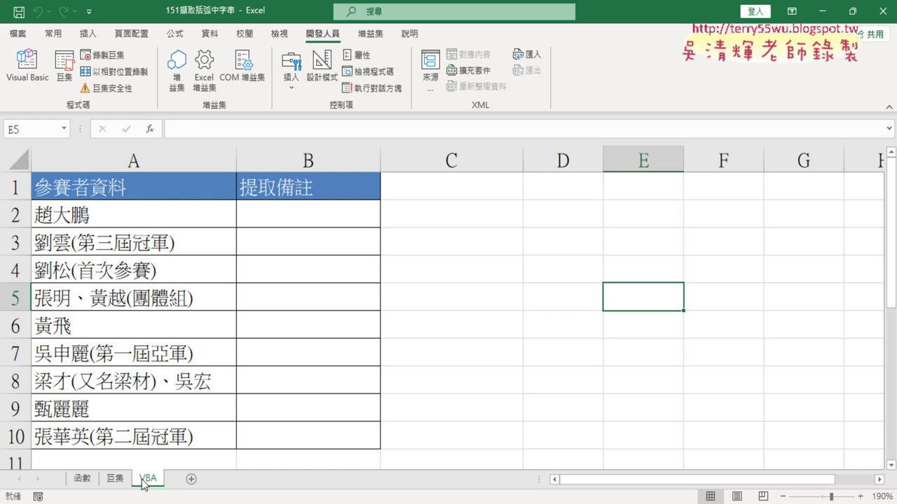
{"action": "left_click", "coordinate": [27, 66]}
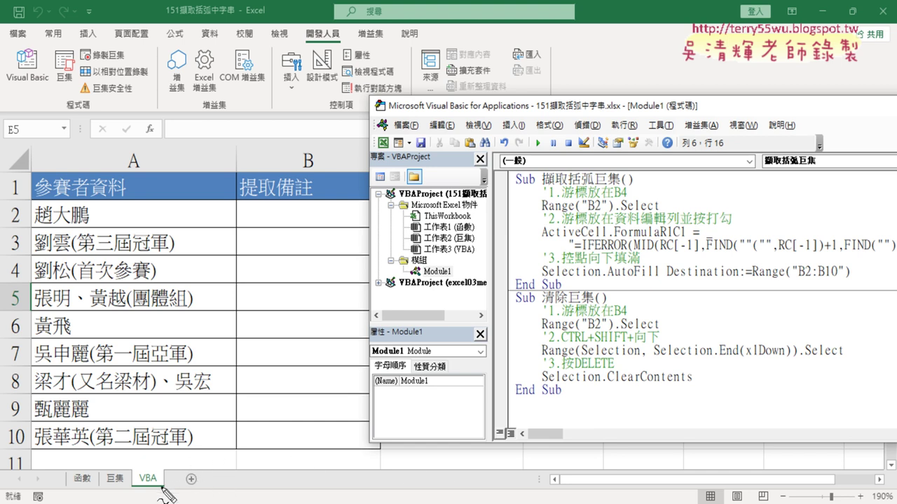
Delete the VBA sheet and duplicate the 巨集 sheet as 巨集 (2) with its macro buttons
{"action": "mouse_move", "coordinate": [167, 468]}
{"action": "left_mouse_down"}
{"action": "mouse_move", "coordinate": [140, 494]}
{"action": "mouse_move", "coordinate": [175, 477]}
{"action": "left_mouse_up"}
{"action": "left_click_drag", "start_coordinate": [84, 422], "coordinate": [151, 427]}
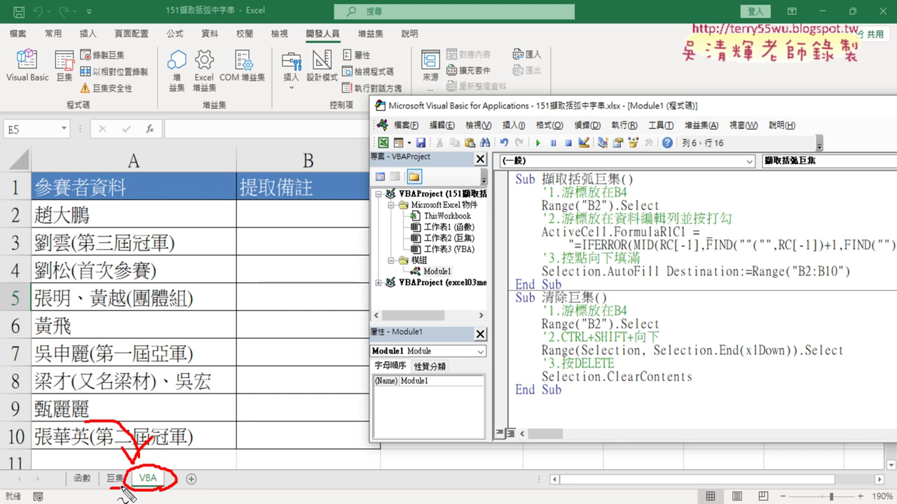
{"action": "key", "text": "Escape"}
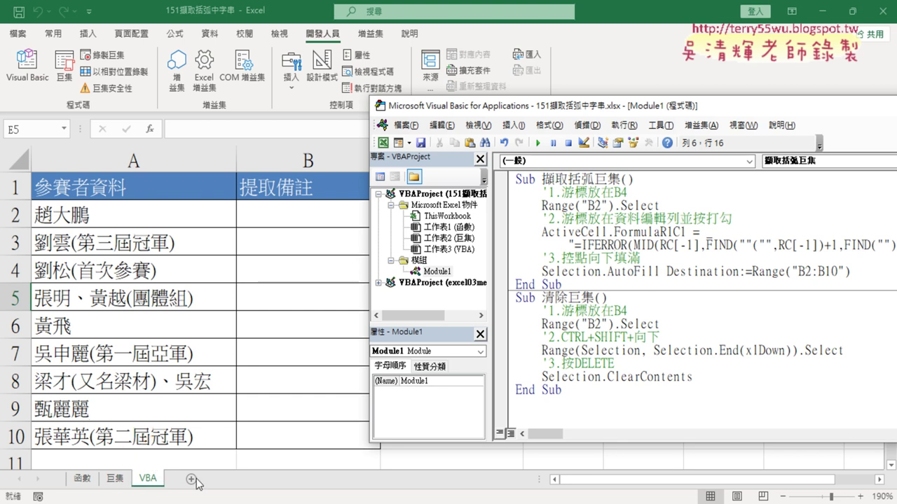
{"action": "right_click", "coordinate": [153, 478]}
{"action": "left_click", "coordinate": [189, 301]}
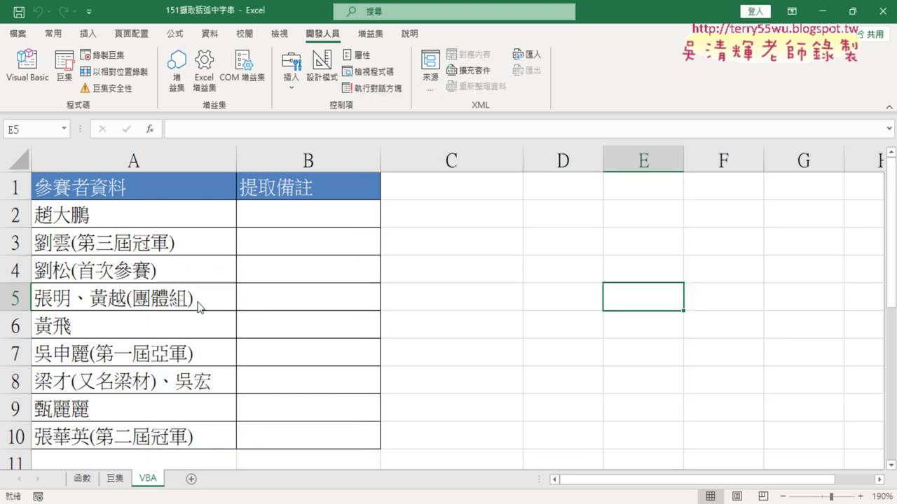
{"action": "left_click", "coordinate": [418, 297]}
{"action": "left_click_drag", "start_coordinate": [135, 475], "coordinate": [170, 476]}
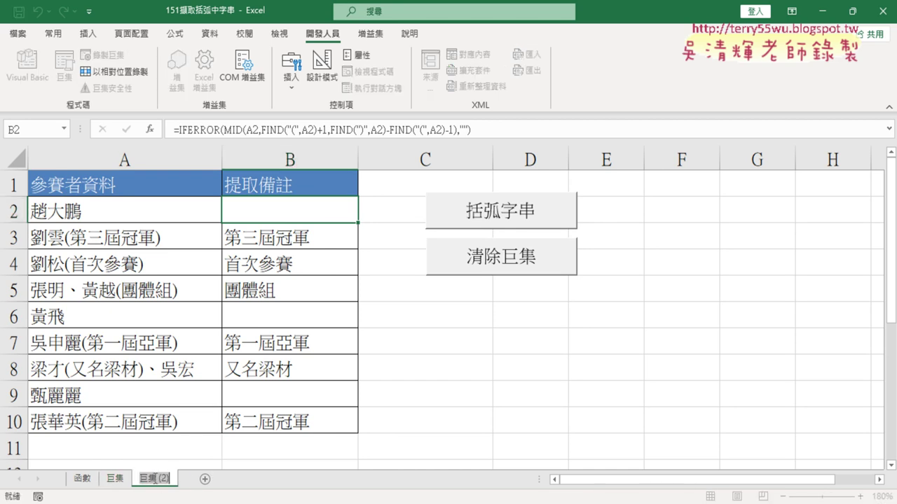
Rename the copied sheet to 'VBA' and select the extracted notes in B2:B10
{"action": "type", "text": "VB"}
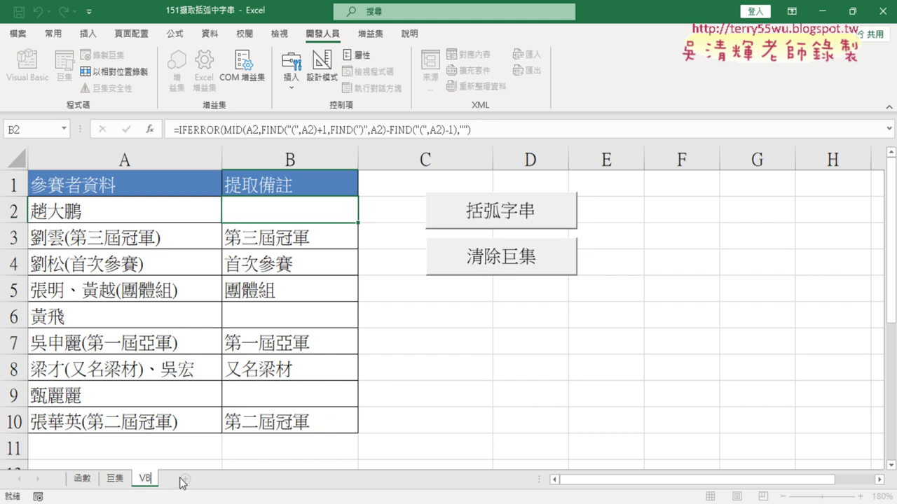
{"action": "type", "text": "A"}
{"action": "key", "text": "Return"}
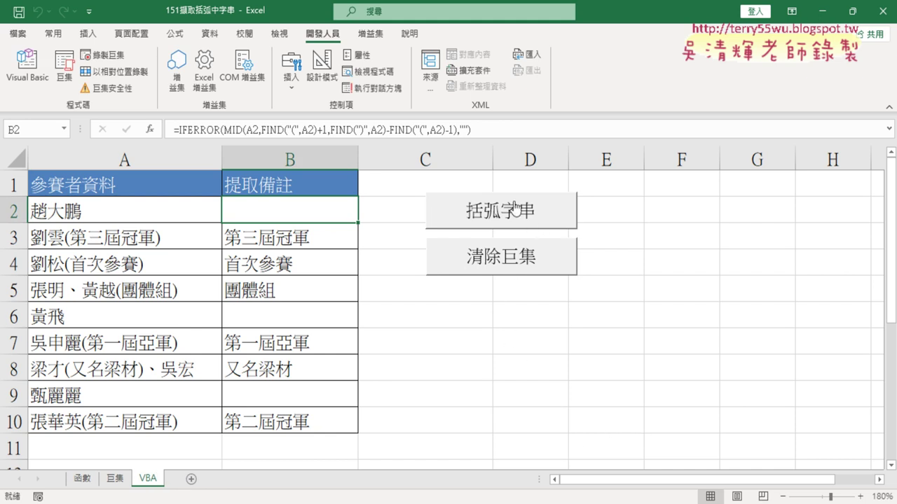
{"action": "left_click_drag", "start_coordinate": [286, 201], "coordinate": [282, 417]}
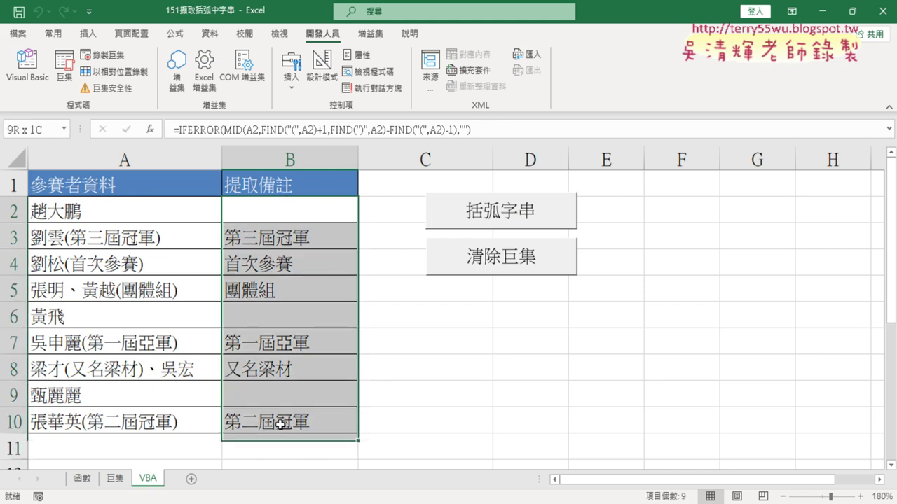